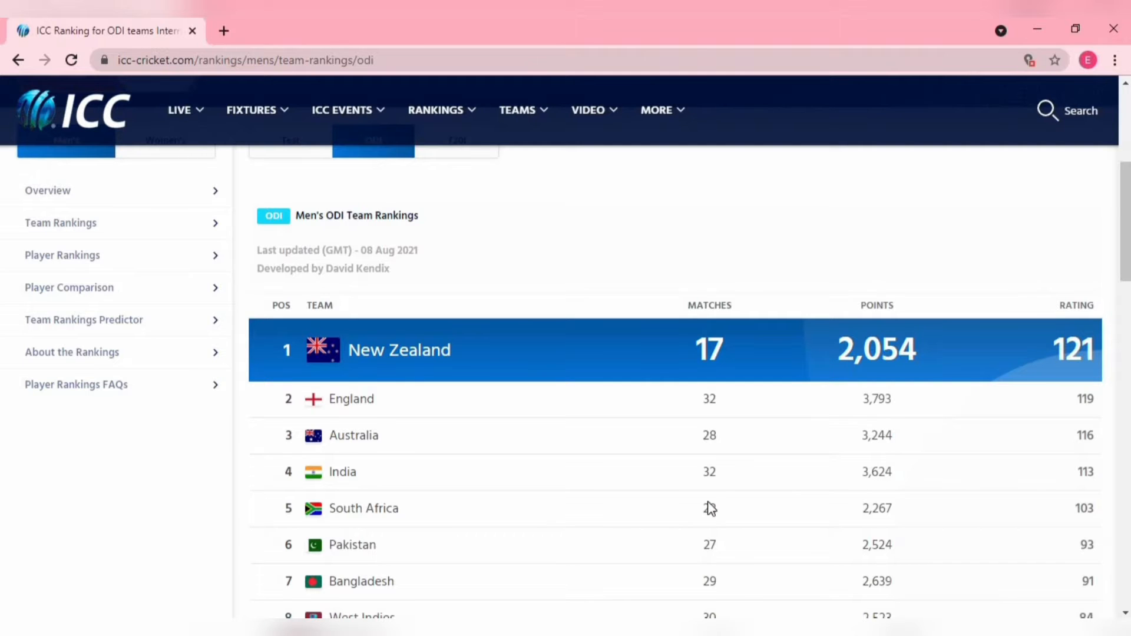
- Switch to File Explorer and open New Microsoft Excel Worksheet.xlsx from New folder
click(392, 631)
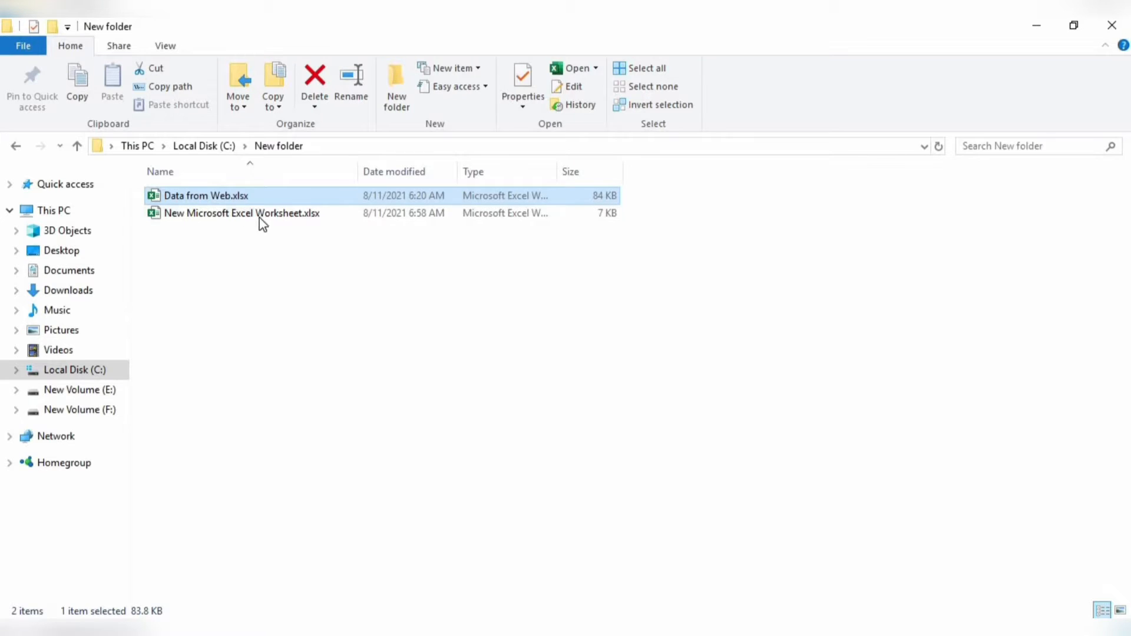
double_click(261, 216)
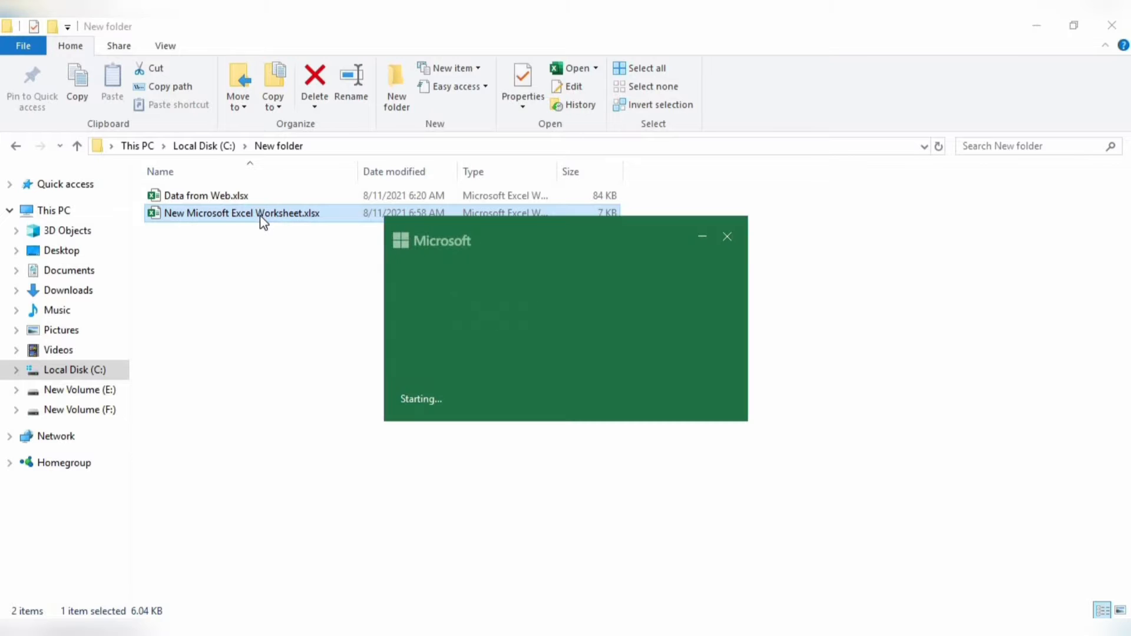
- Copy the Men's ODI Team Rankings table from the ICC page in the browser and paste it into cell A1 in Excel
key(alt+Tab)
key(Tab)
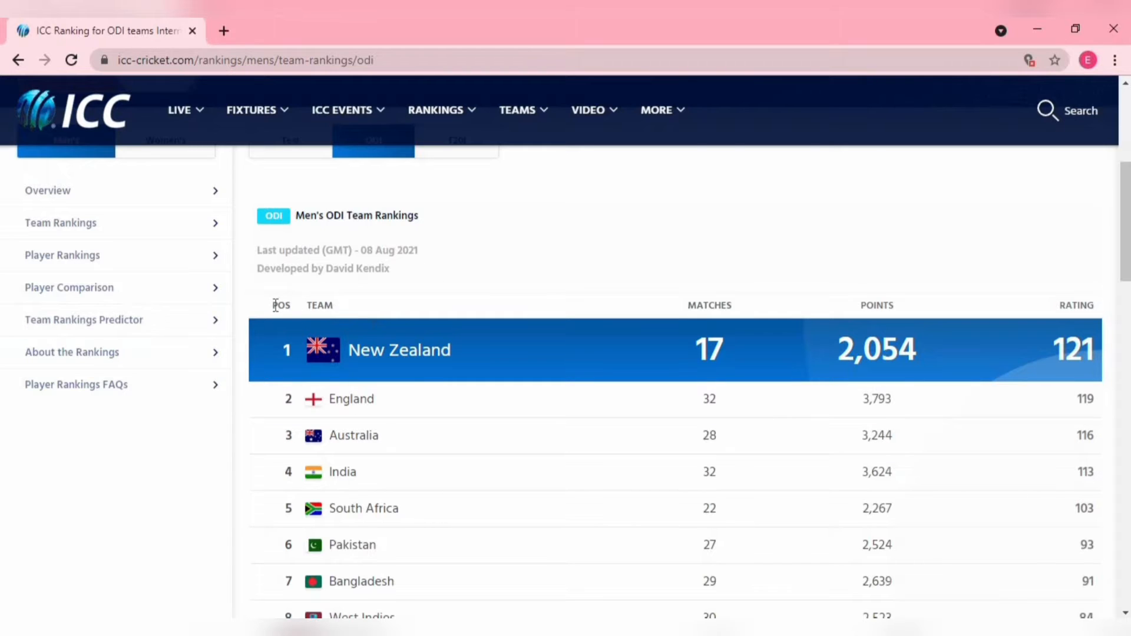
drag(275, 303, 1109, 503)
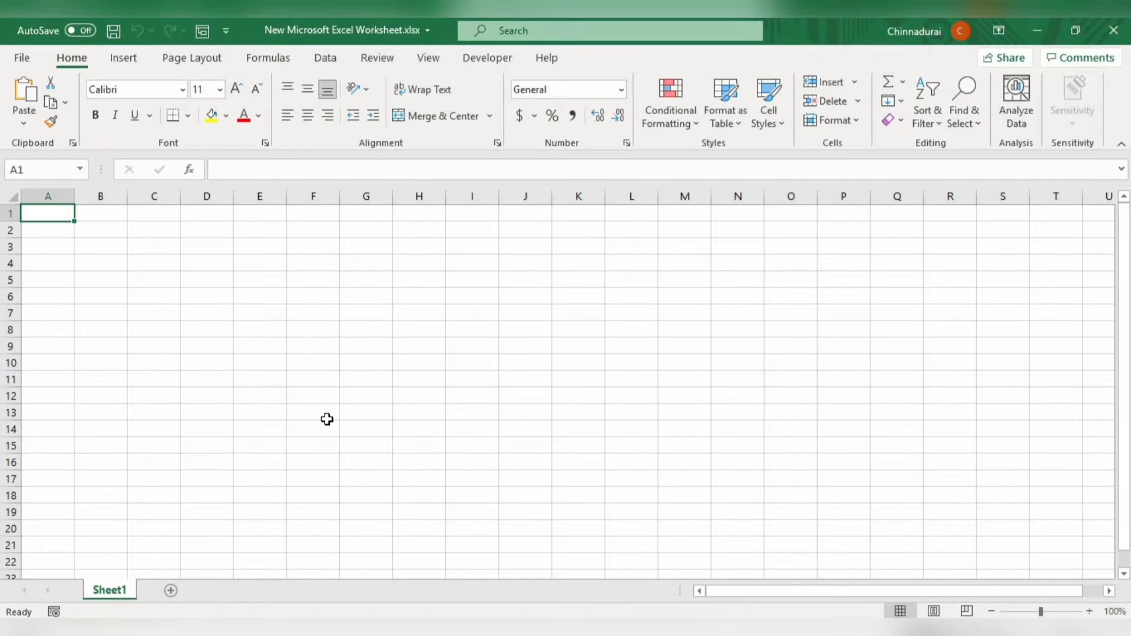
key(ctrl+v)
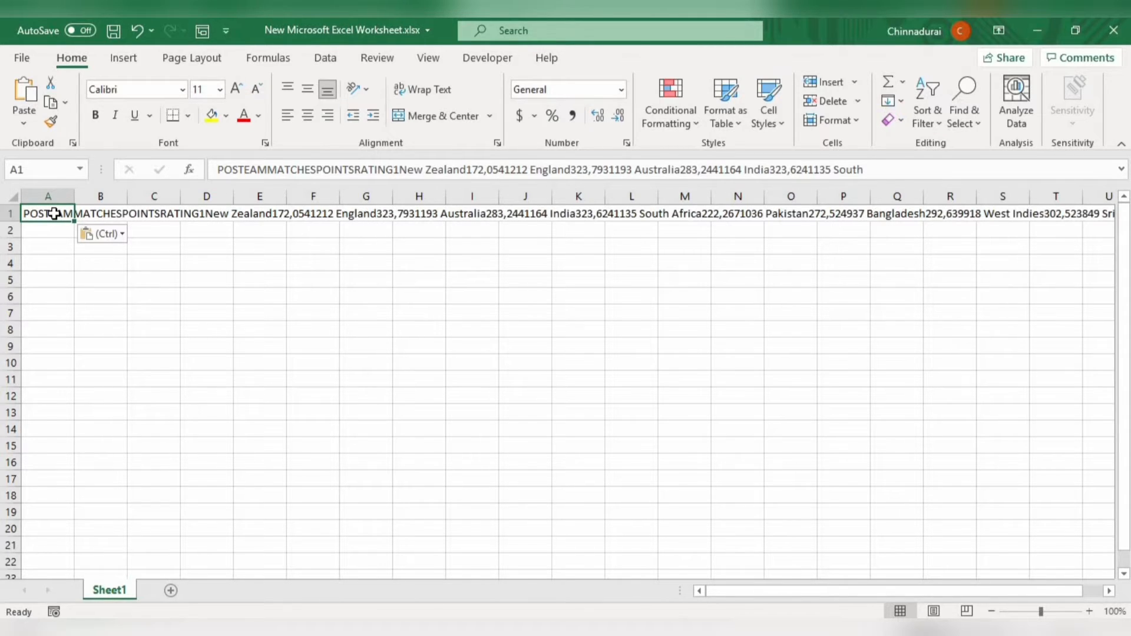
- Copy the ODI rankings table again from the POS header through the Sri Lanka row and paste it into Excel at cell C3
key(alt+Tab)
scroll(565, 296, up, 7)
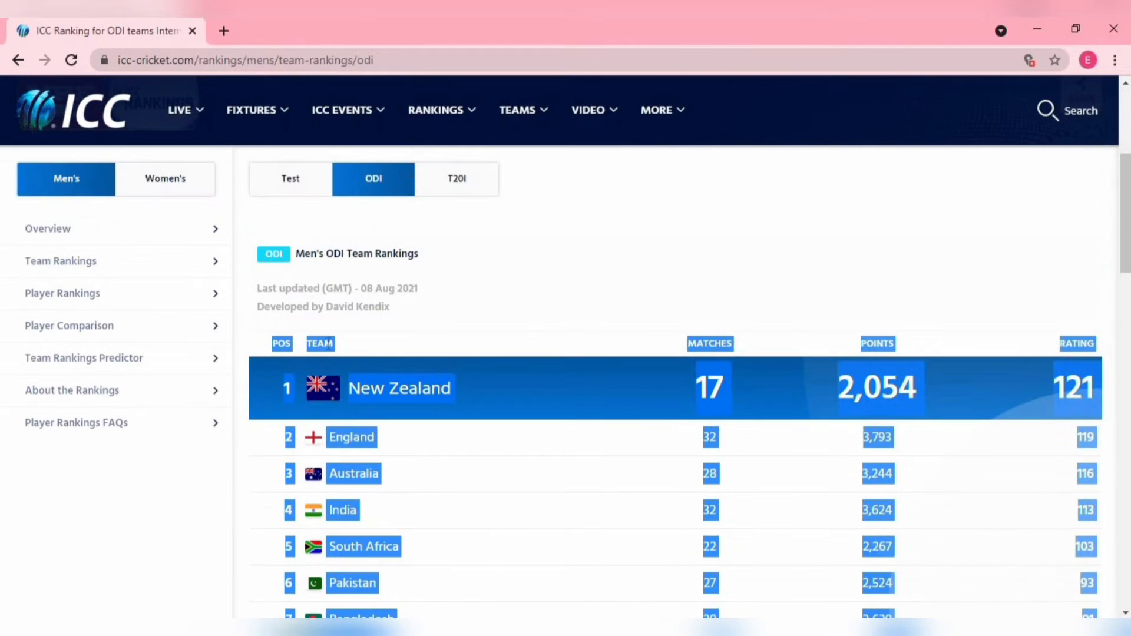
drag(271, 347, 1052, 461)
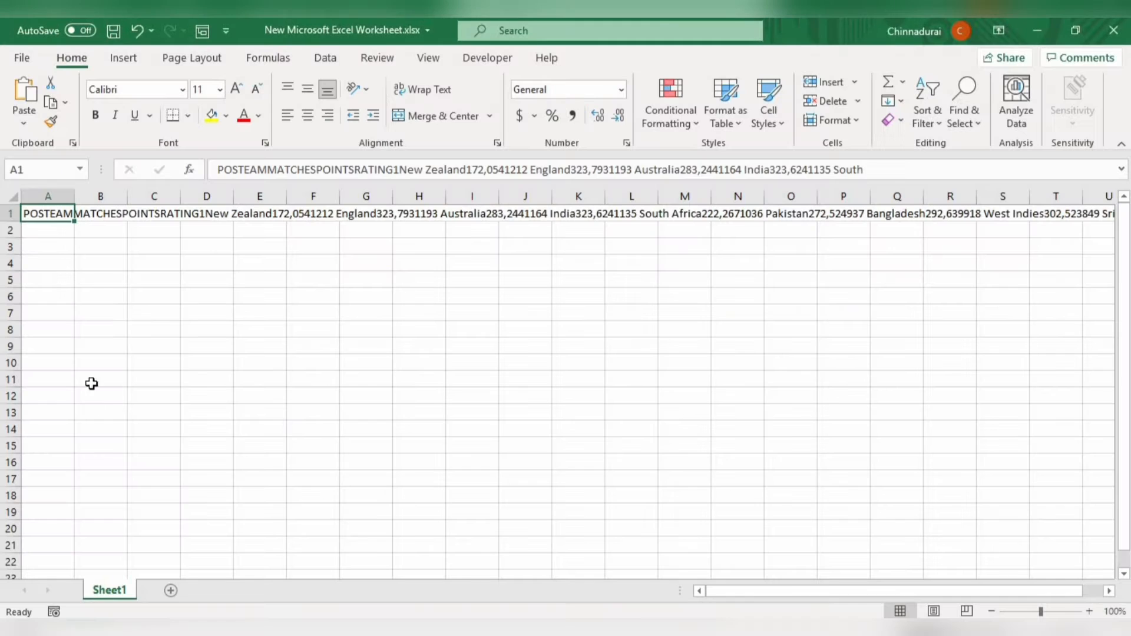
click(131, 318)
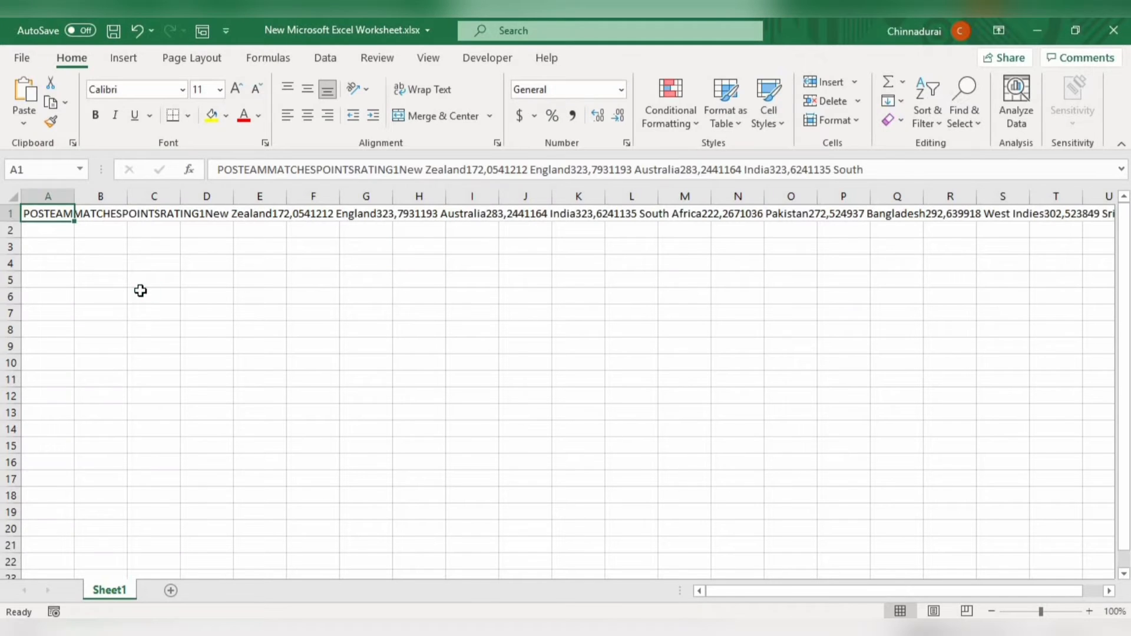
click(144, 246)
key(ctrl+v)
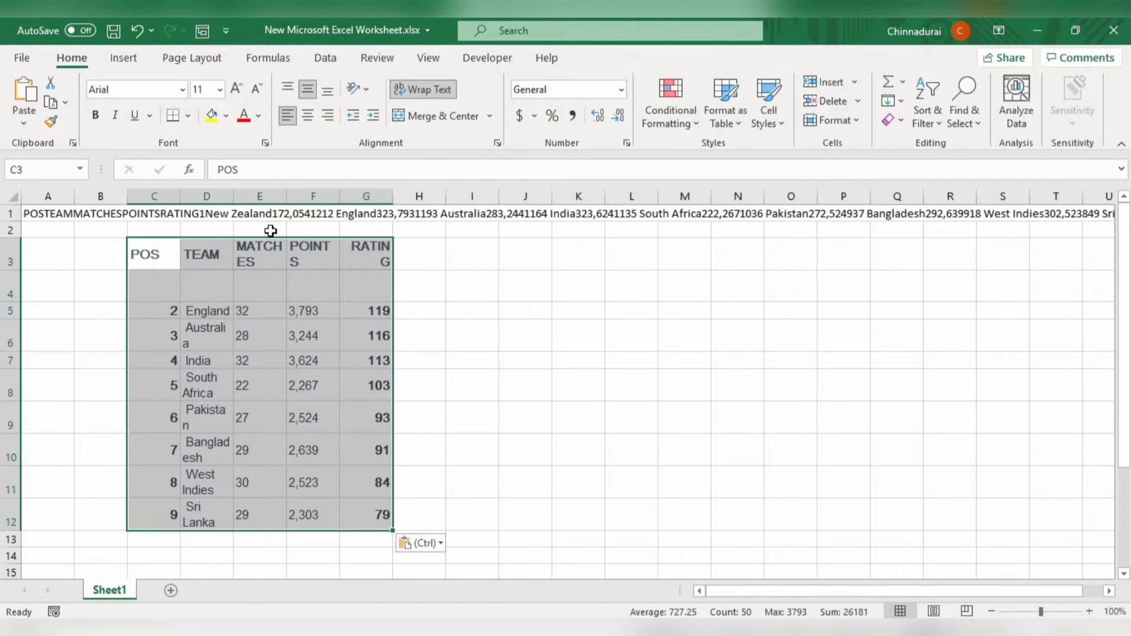
- Examine both pasted copies of the rankings, checking the row below the headers, the team rows and the text in A1
click(147, 291)
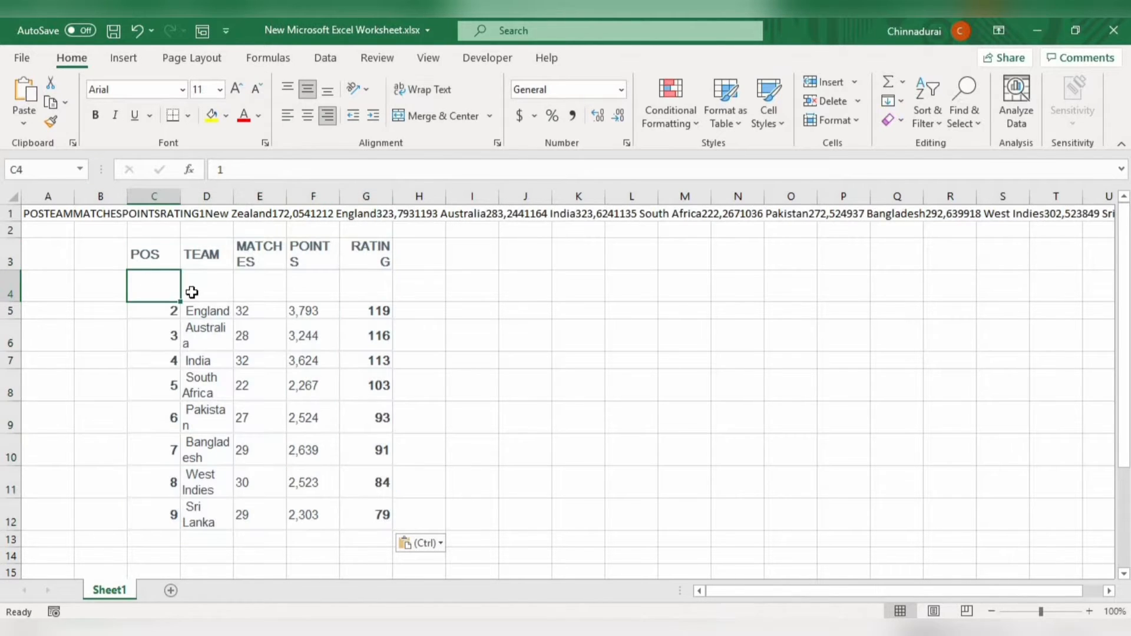
drag(166, 284, 375, 279)
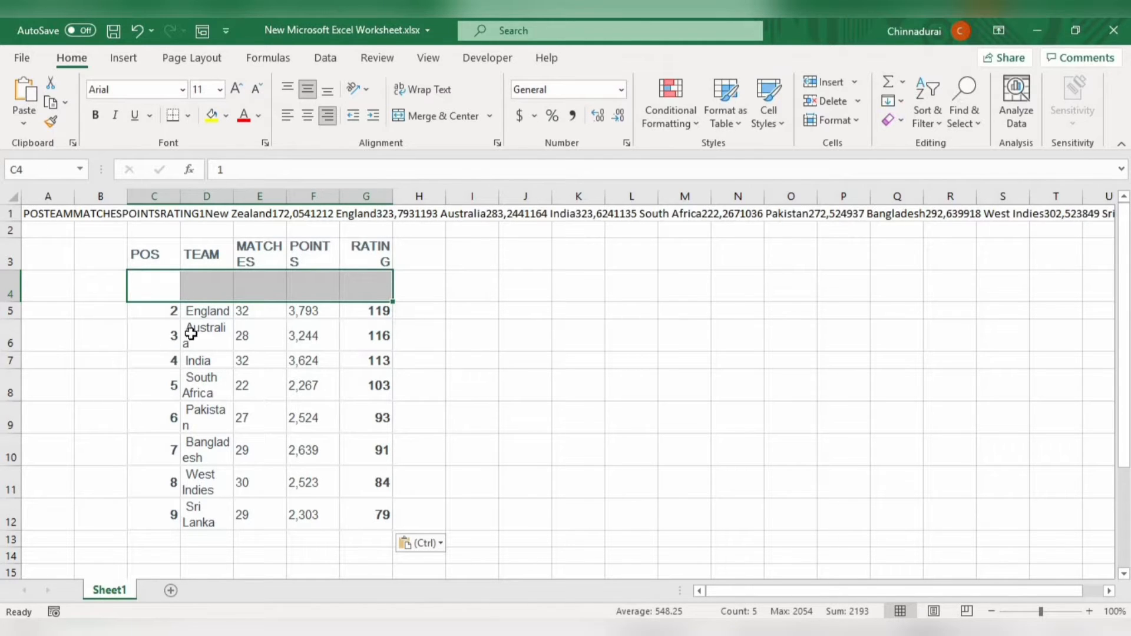
click(201, 383)
click(411, 355)
click(308, 386)
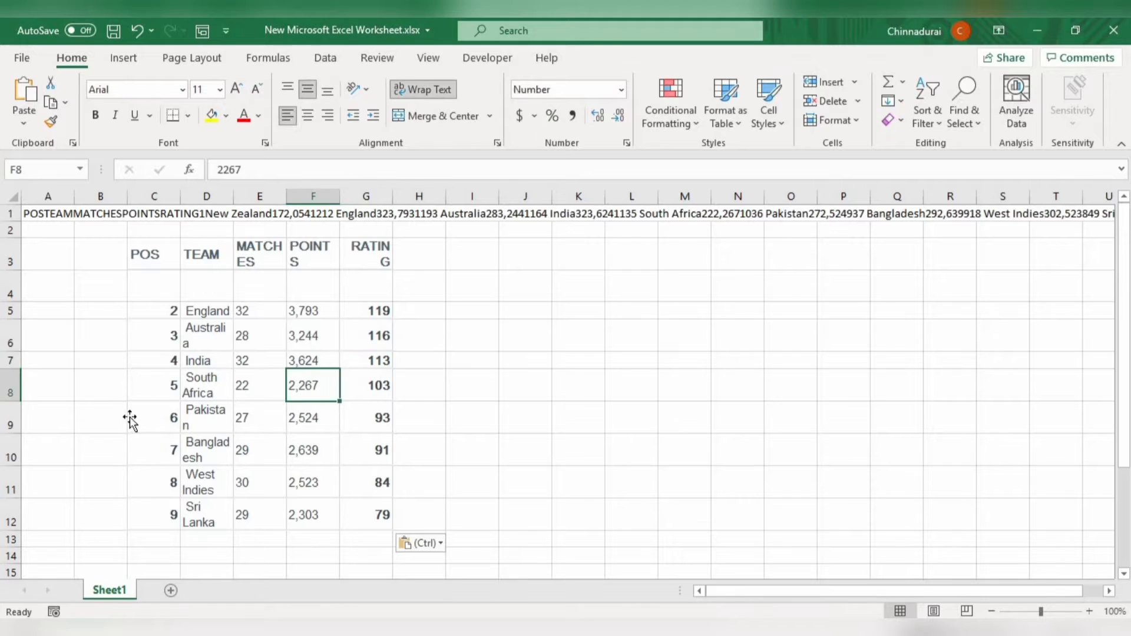
click(129, 419)
click(330, 423)
click(414, 443)
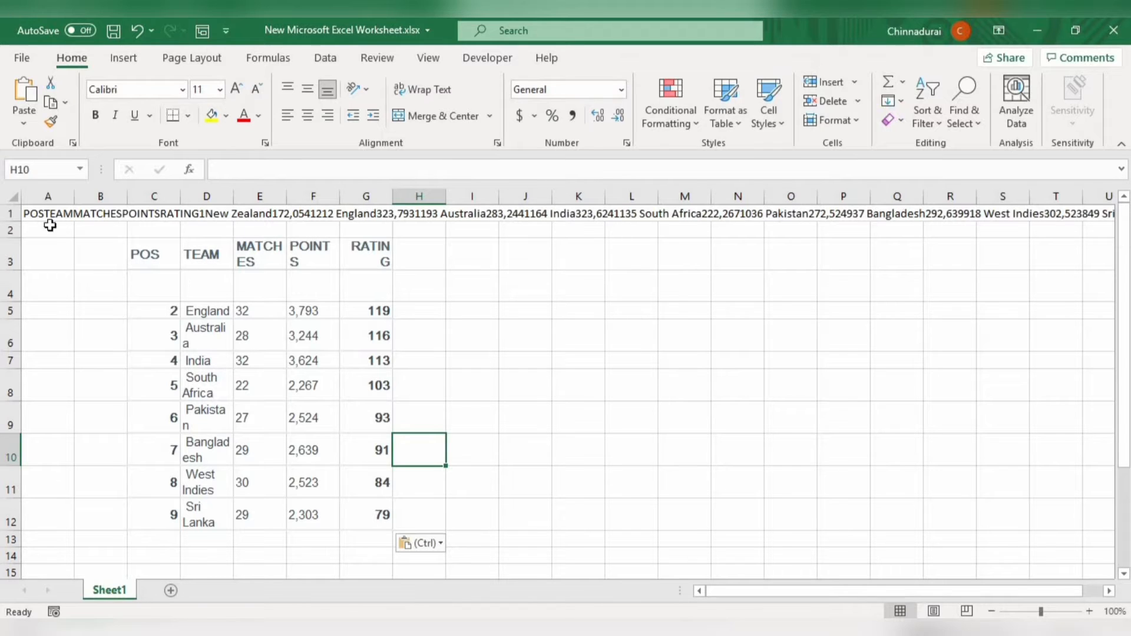
click(31, 213)
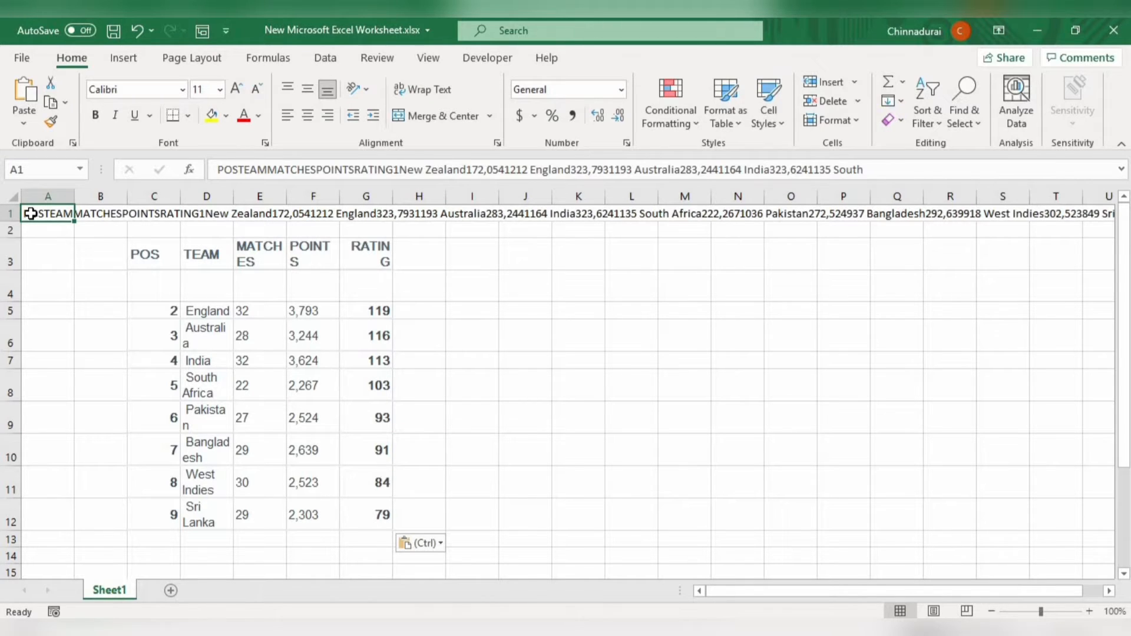
- Add a new worksheet to the workbook and start a From Web data import
click(171, 590)
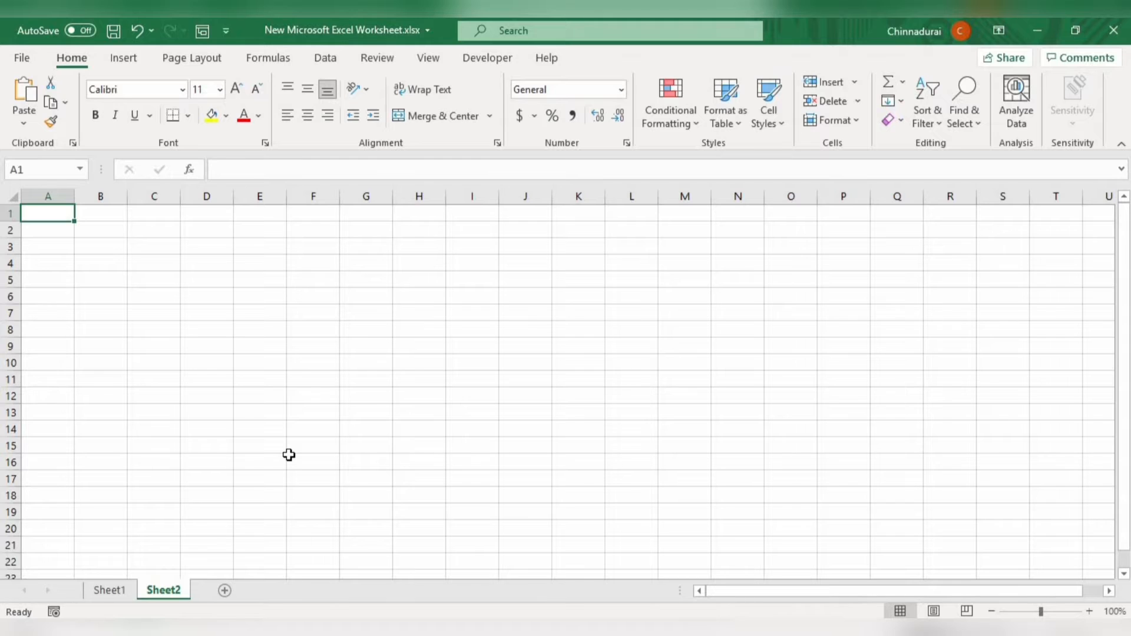
key(alt+F11)
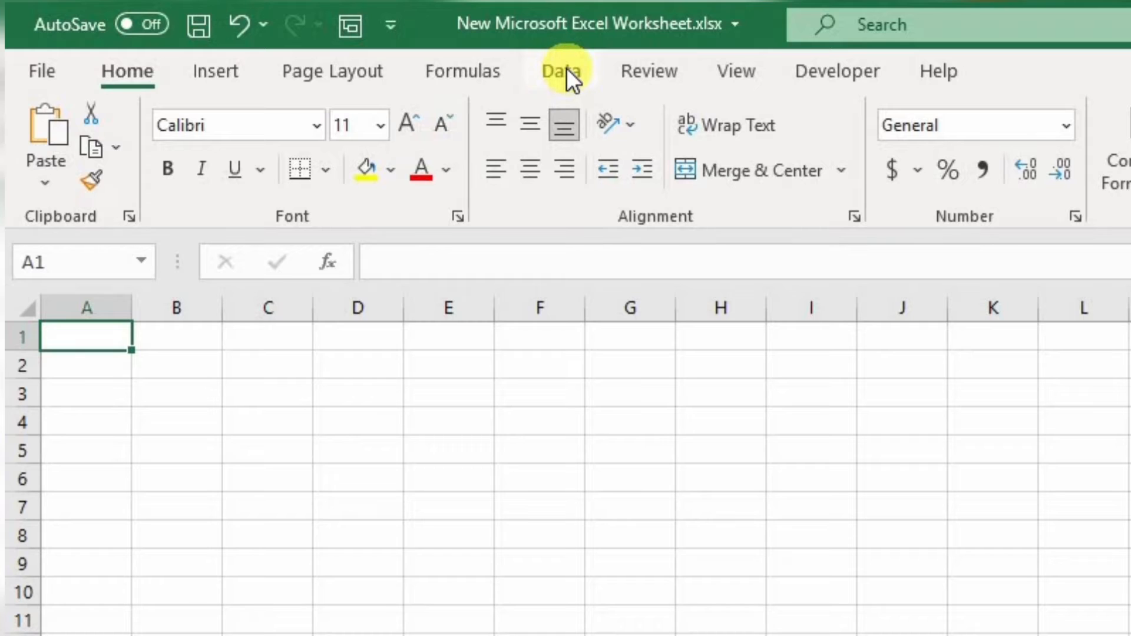
click(567, 68)
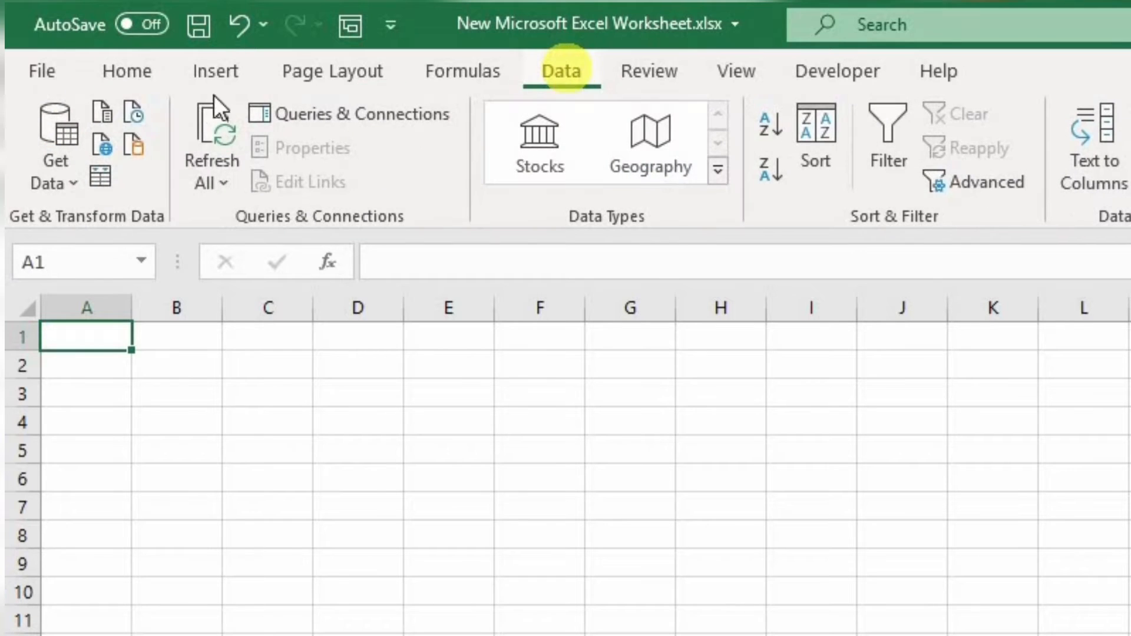
click(101, 146)
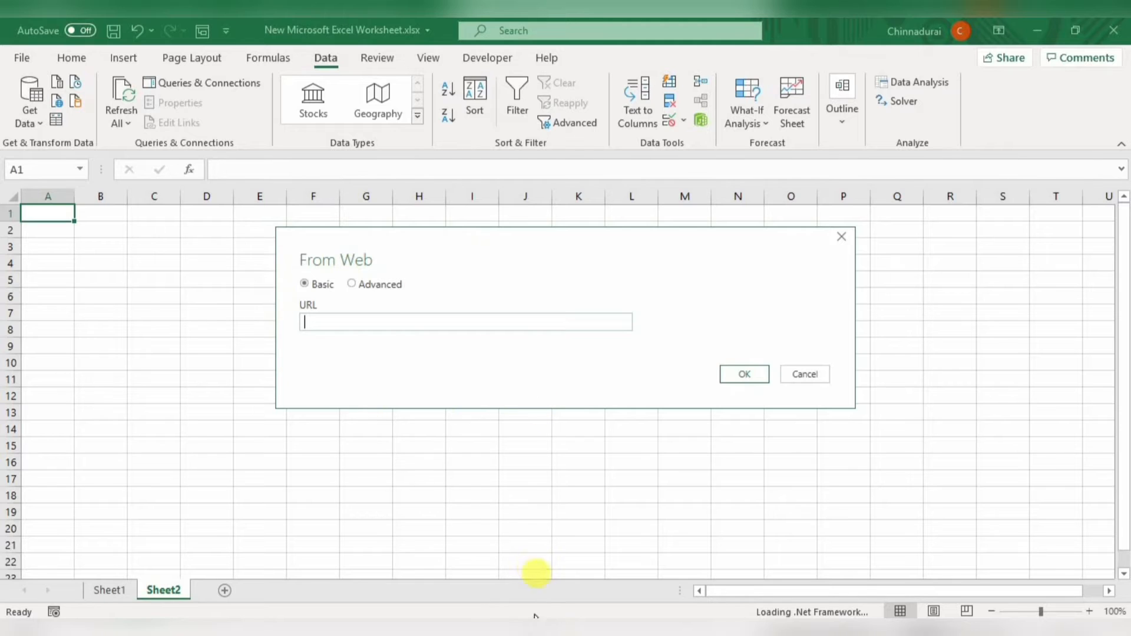
mouse_move(509, 629)
click(509, 566)
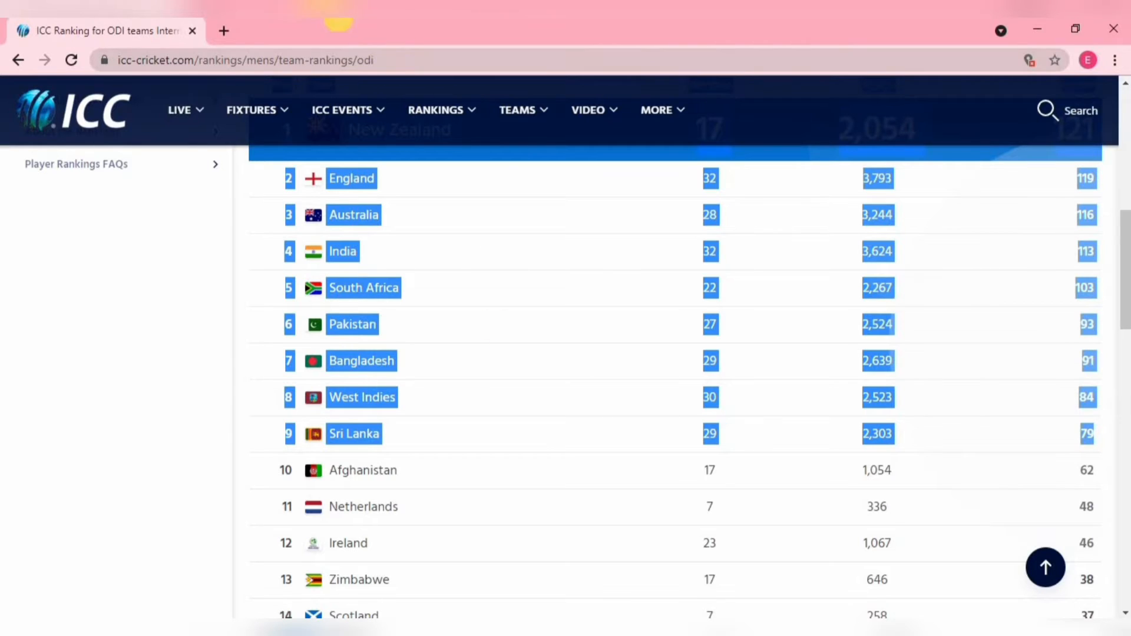
click(402, 54)
key(ctrl+c)
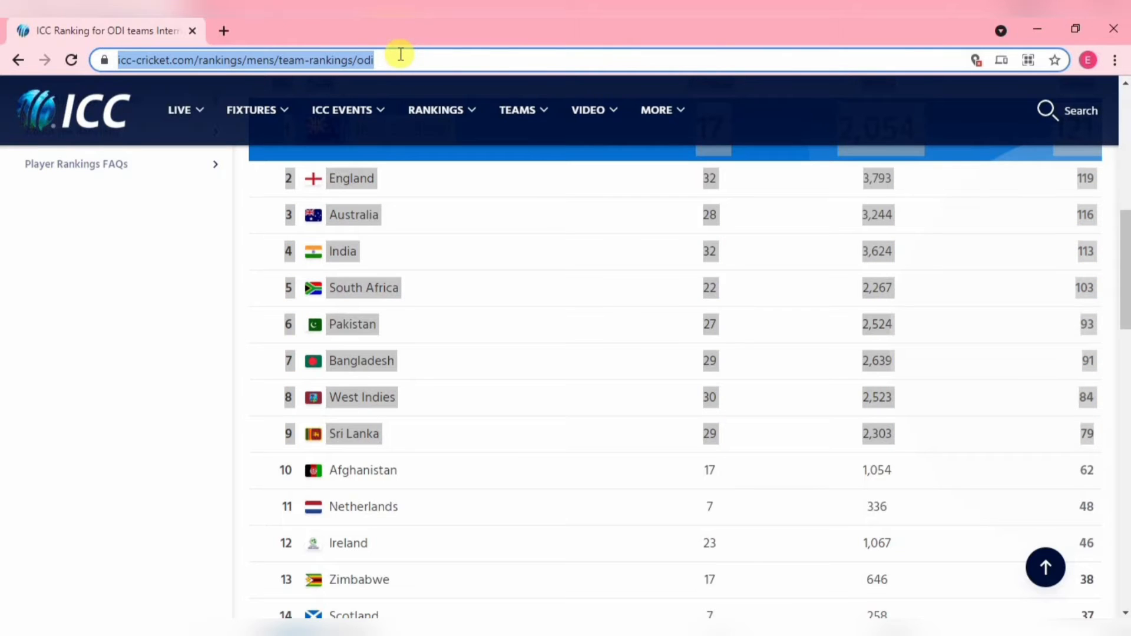
key(alt+Tab)
click(348, 320)
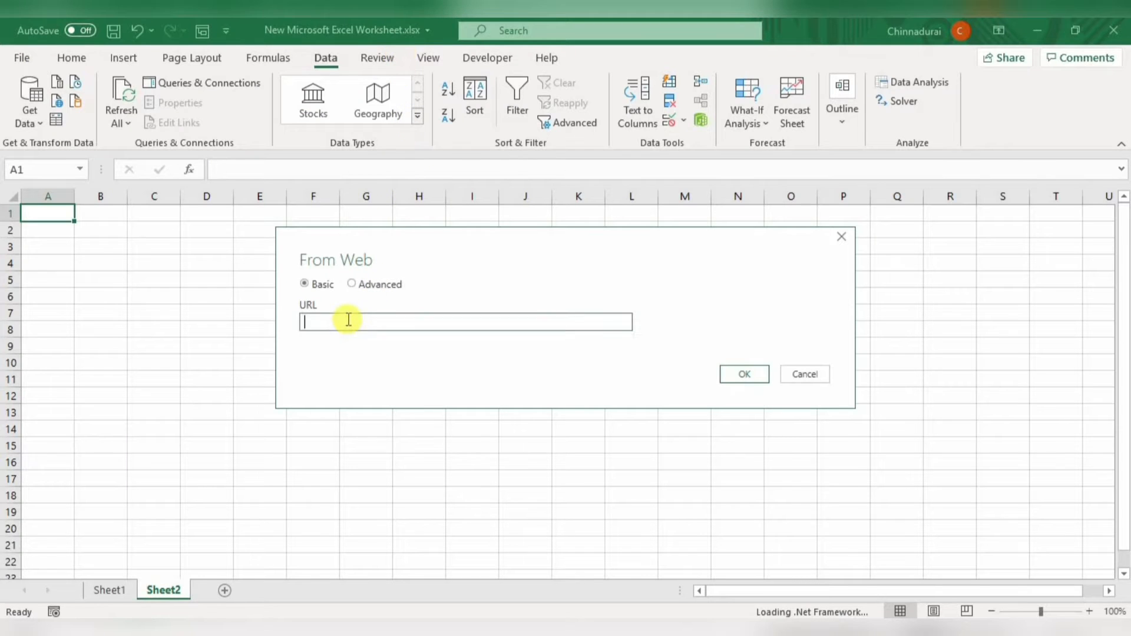
key(ctrl+v)
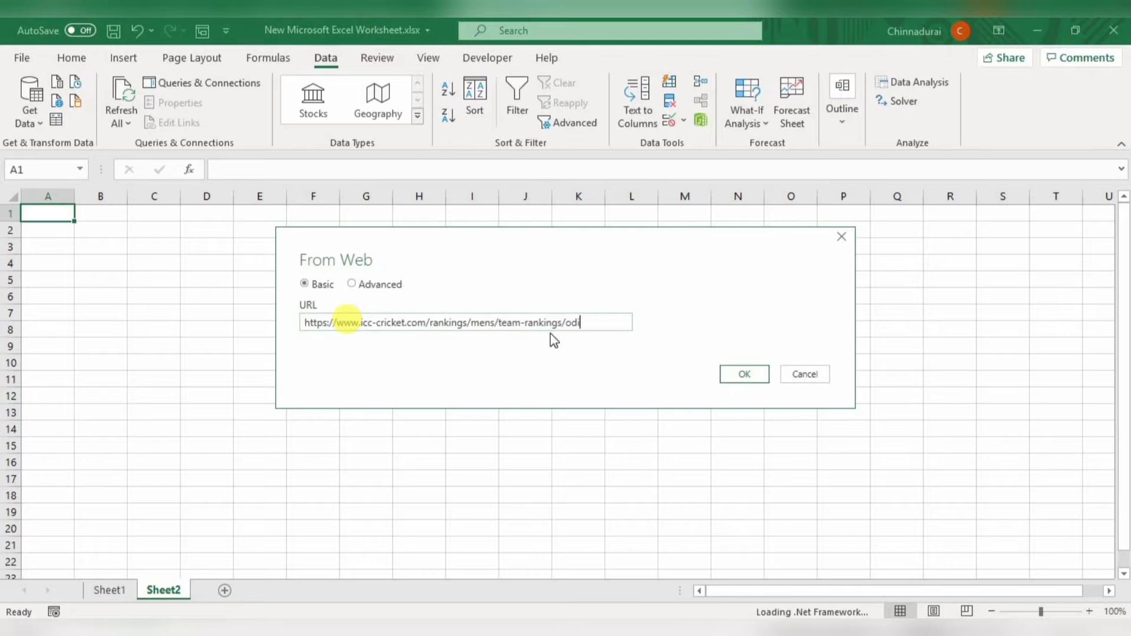
click(752, 374)
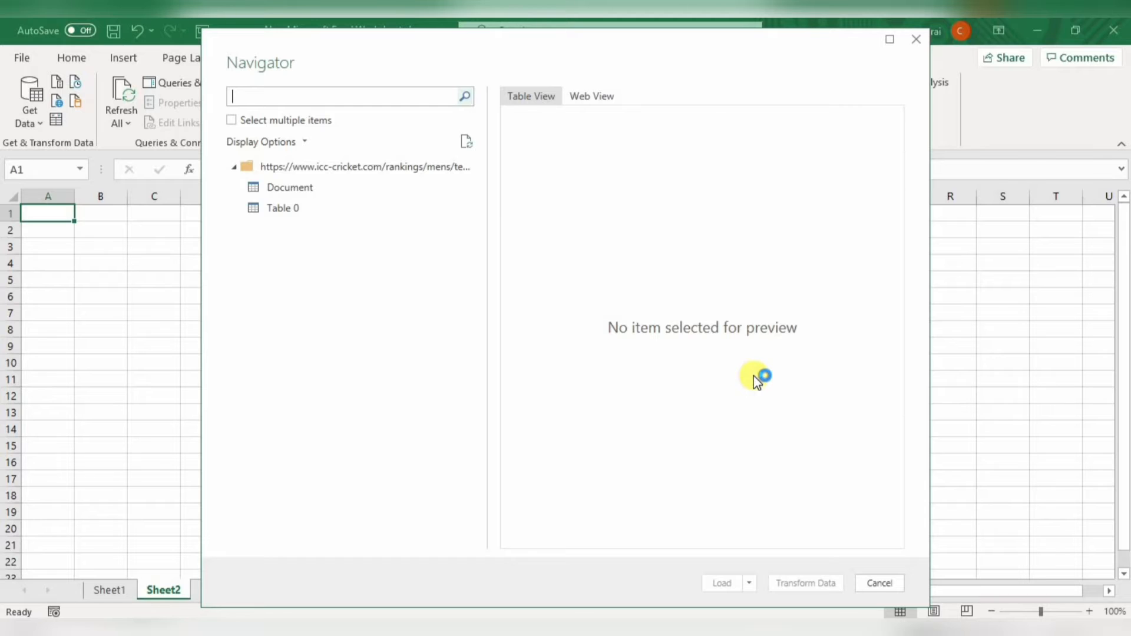
- Look through the page in Web View, then preview the Document item in Table View
click(595, 97)
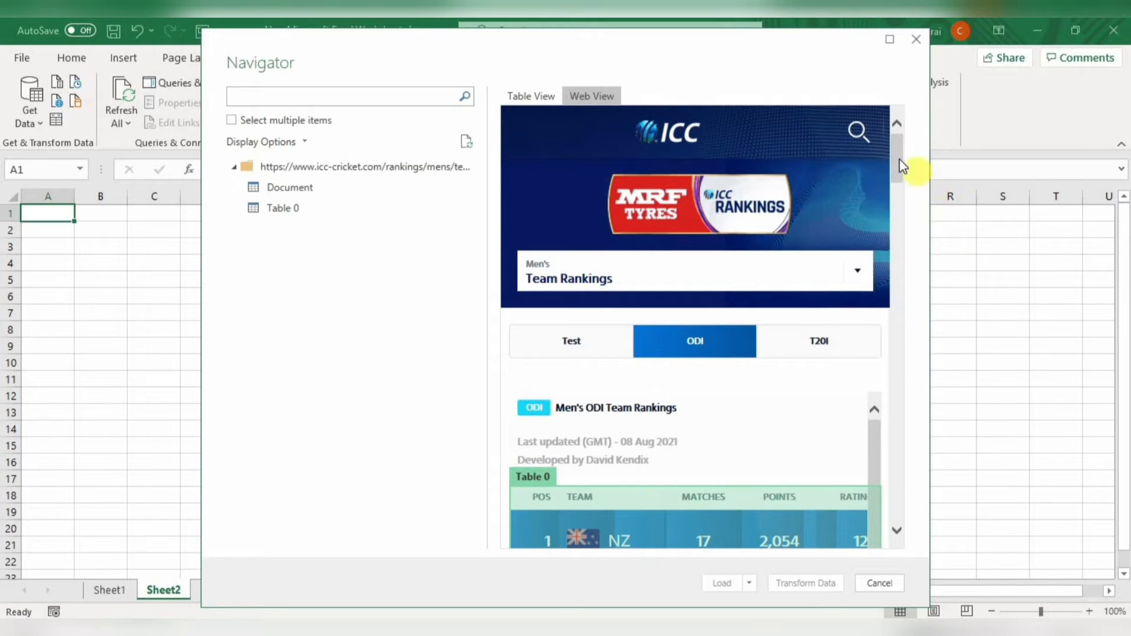
drag(898, 158, 911, 263)
drag(908, 224, 543, 132)
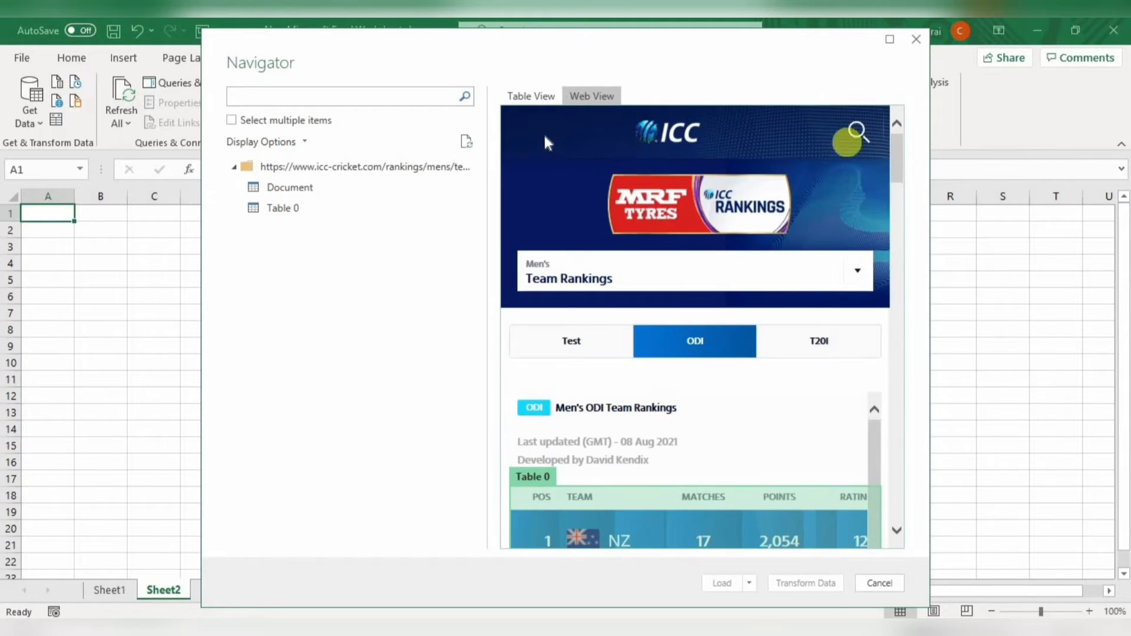
click(540, 97)
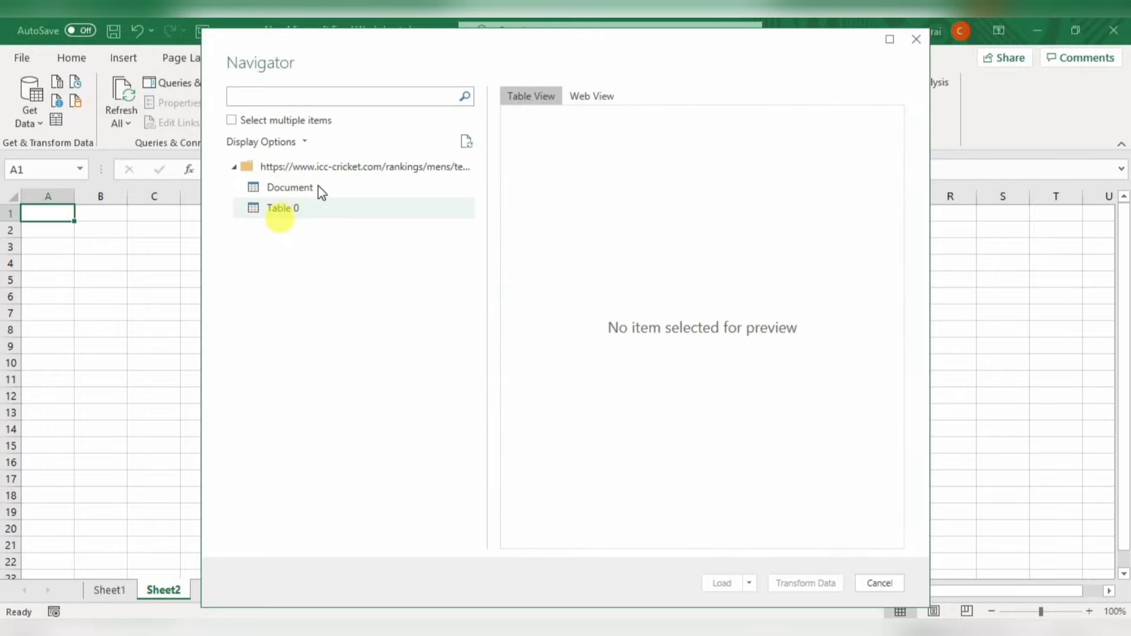
click(302, 190)
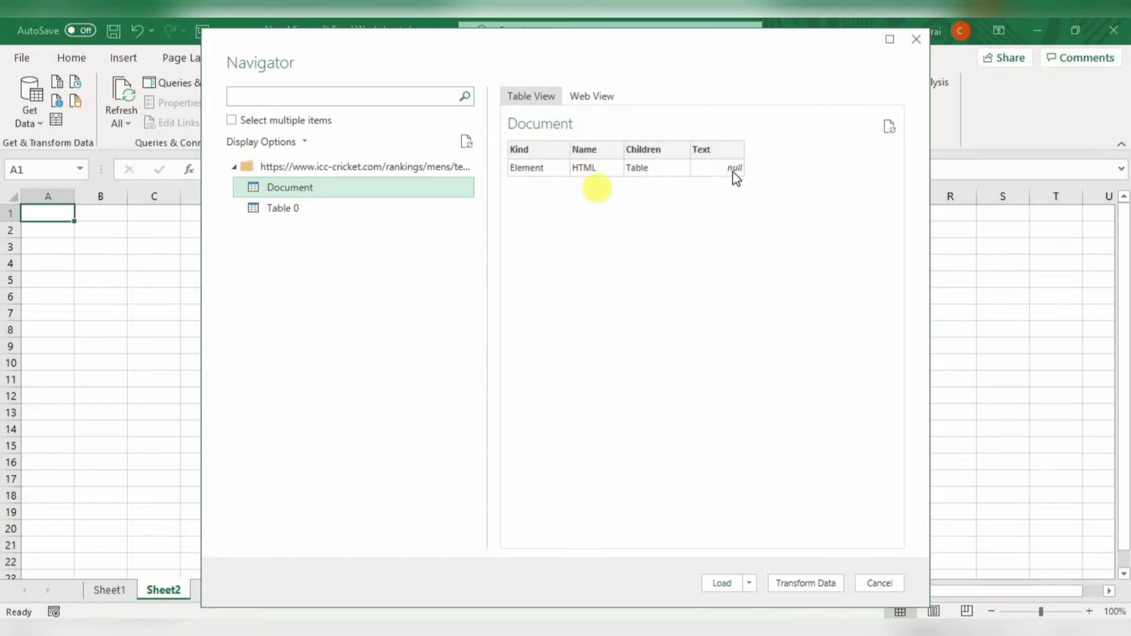
- Select Table 0 as the data to import and open it in the Power Query Editor with Transform Data
click(305, 218)
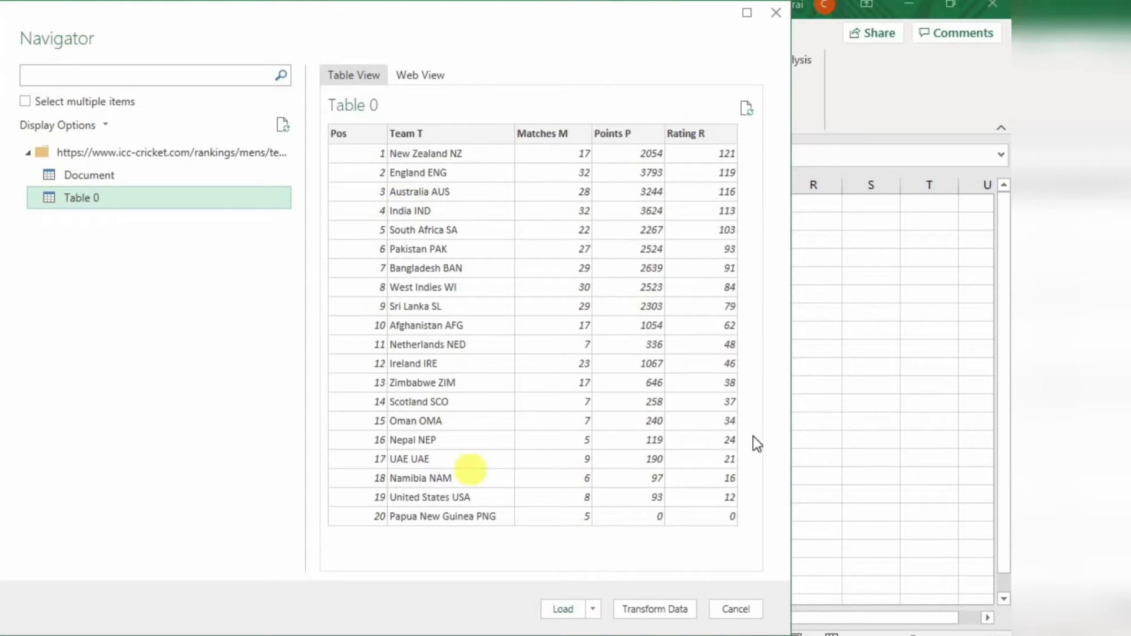
click(592, 610)
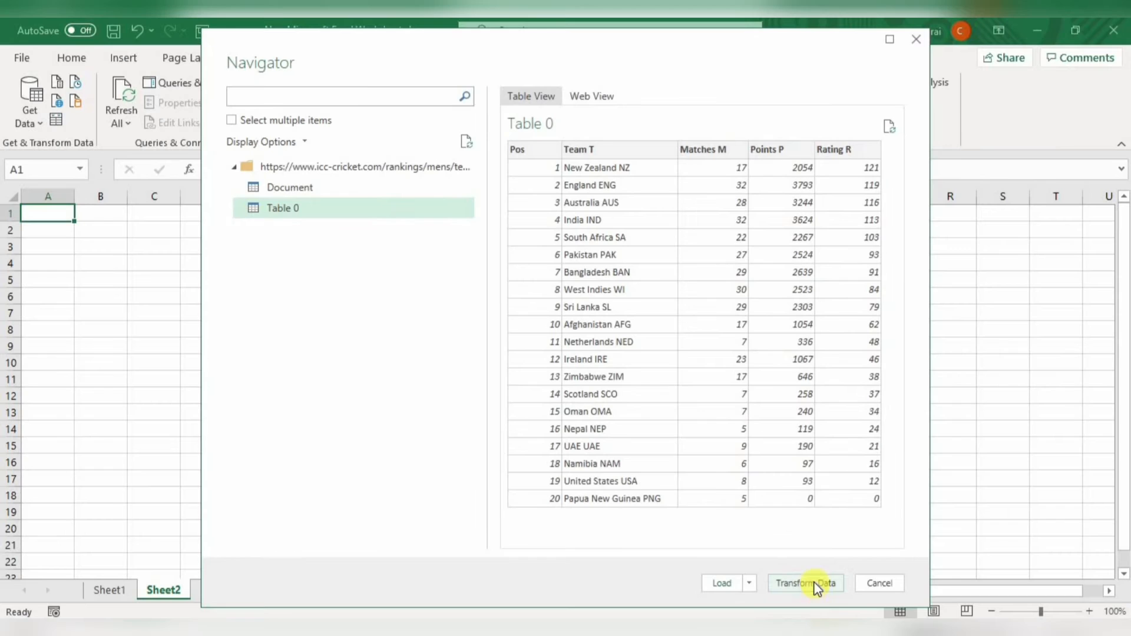
click(669, 609)
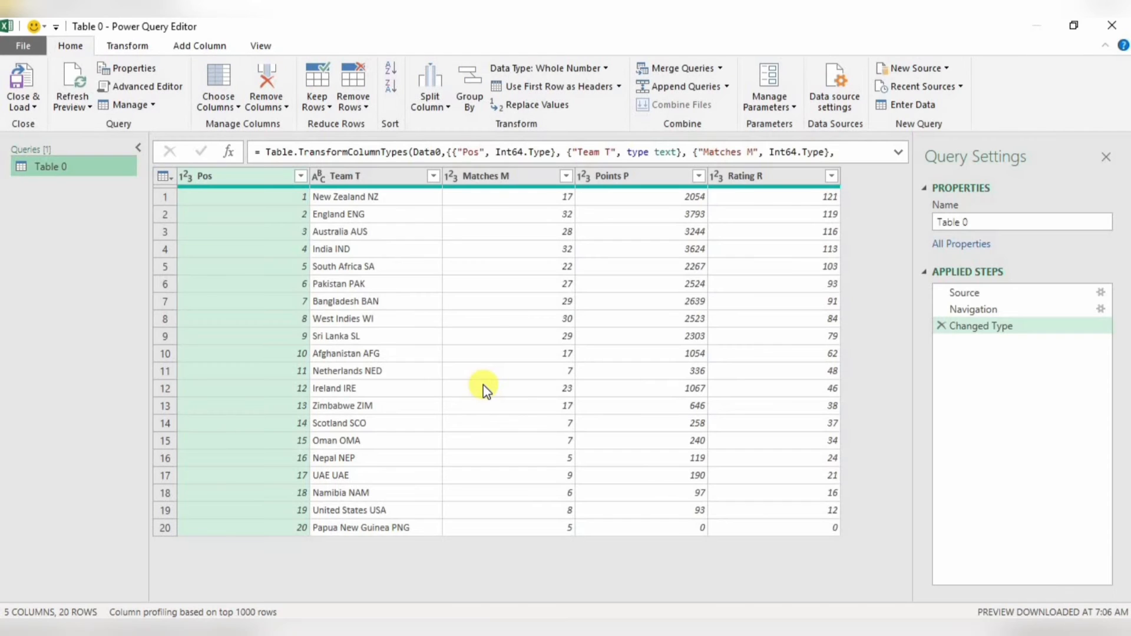
- Rename the Team T column to Team and the Matches M column to Matches
click(377, 179)
double_click(378, 180)
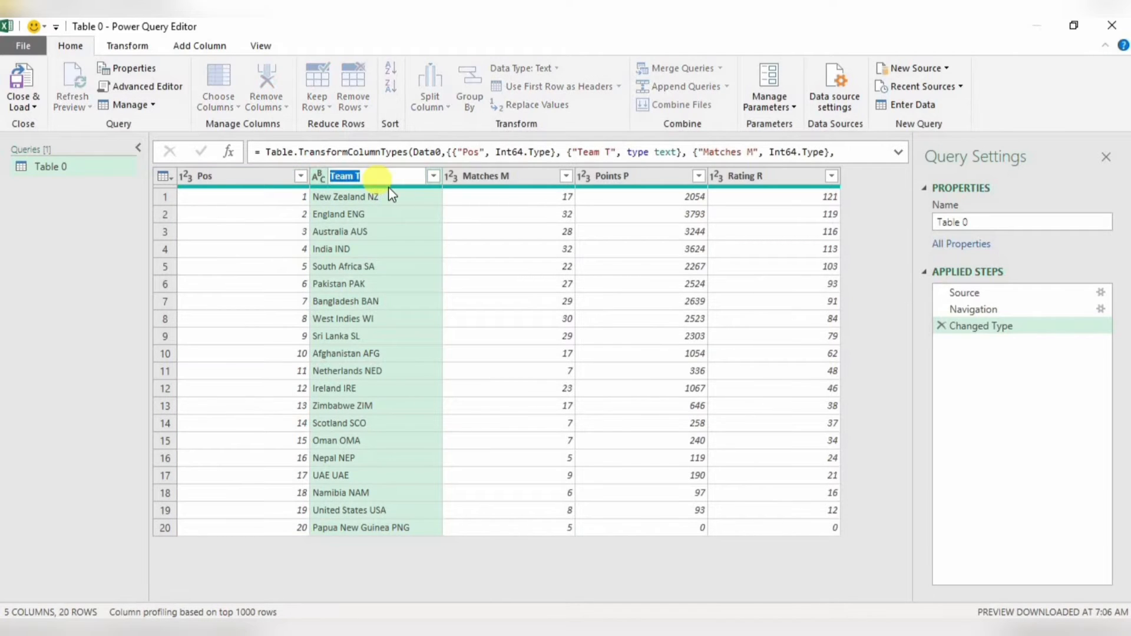
click(397, 179)
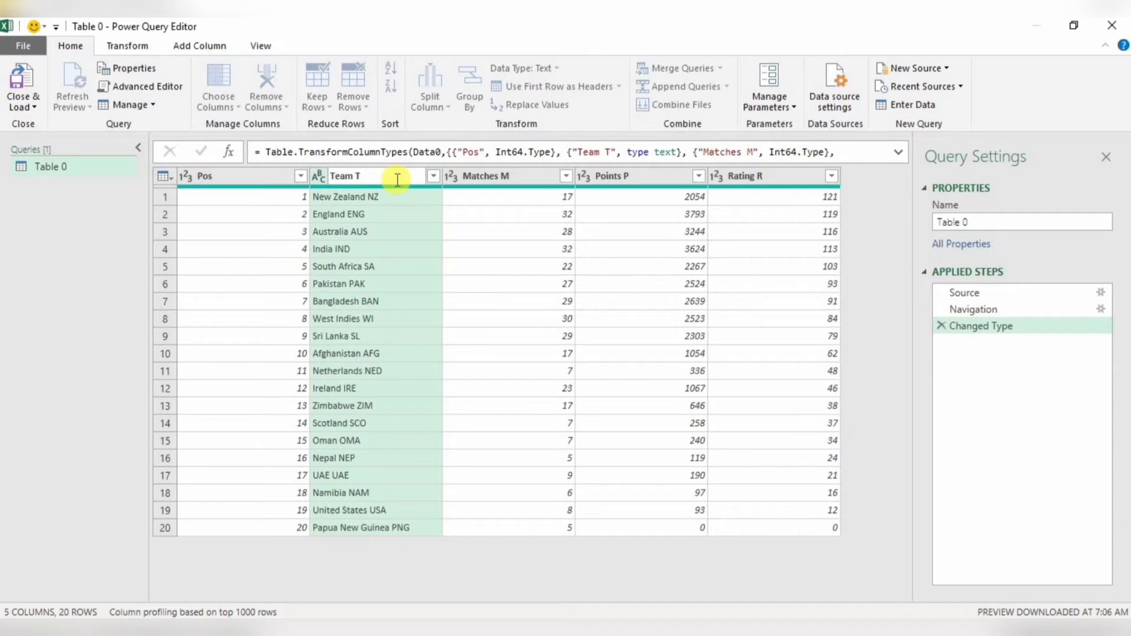
key(Return)
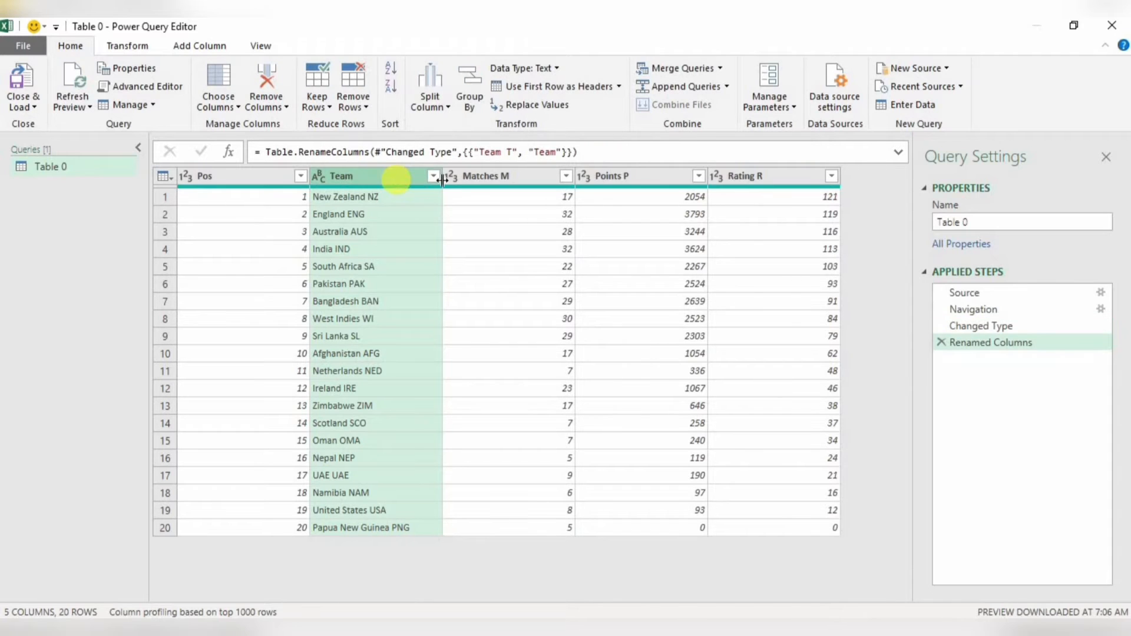
double_click(506, 178)
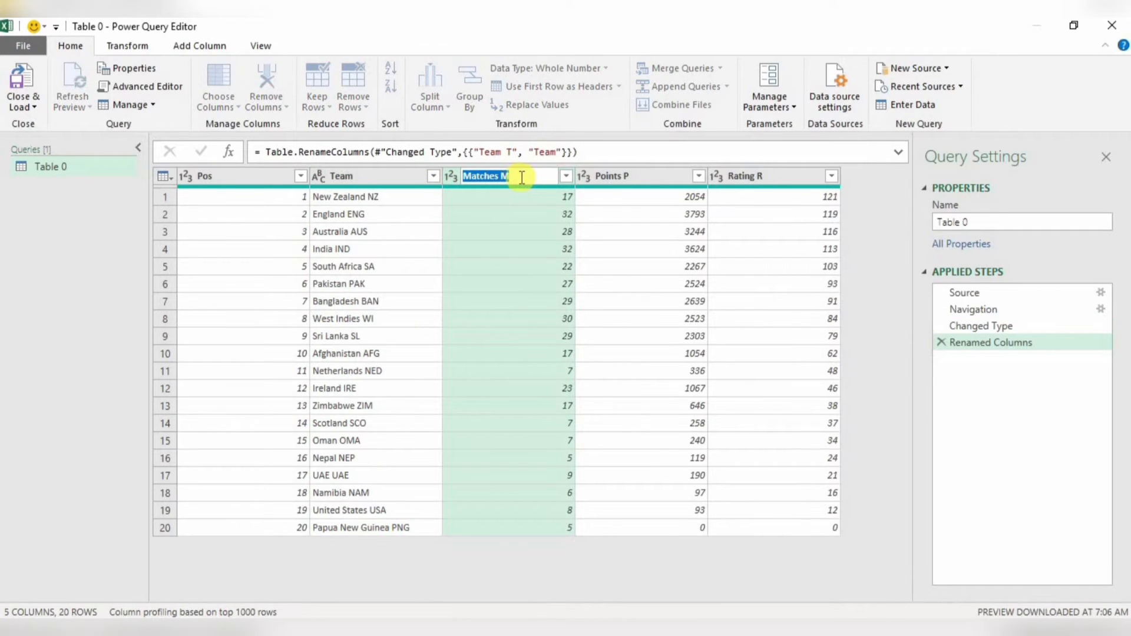
click(522, 177)
key(Return)
- Rename the Points P column to Points and the Rating R column to Rating
double_click(639, 179)
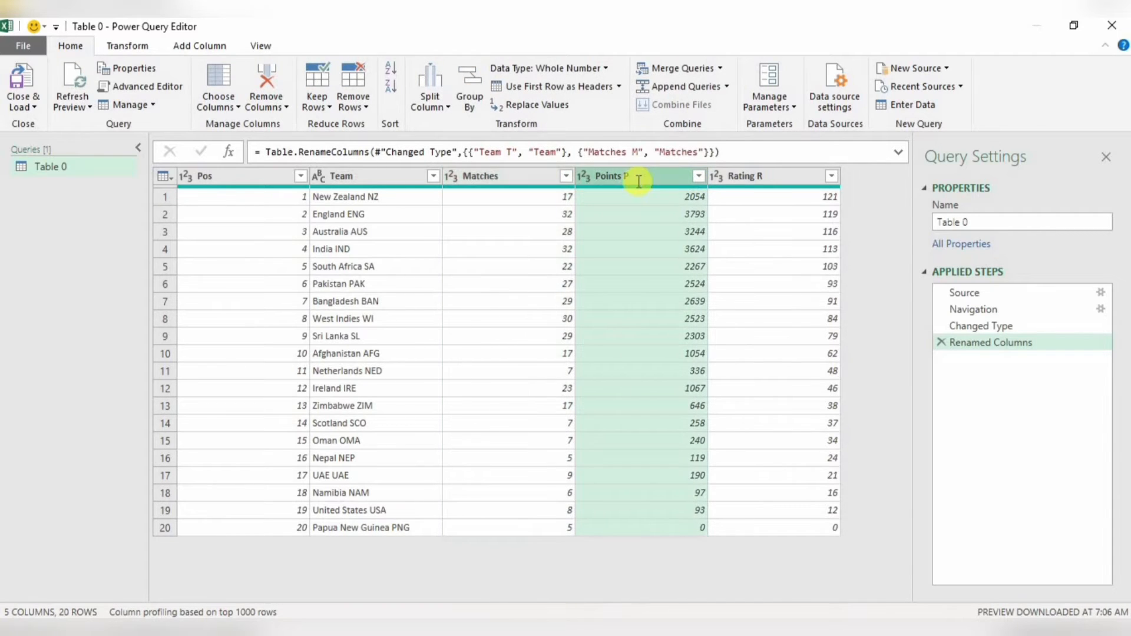
click(638, 179)
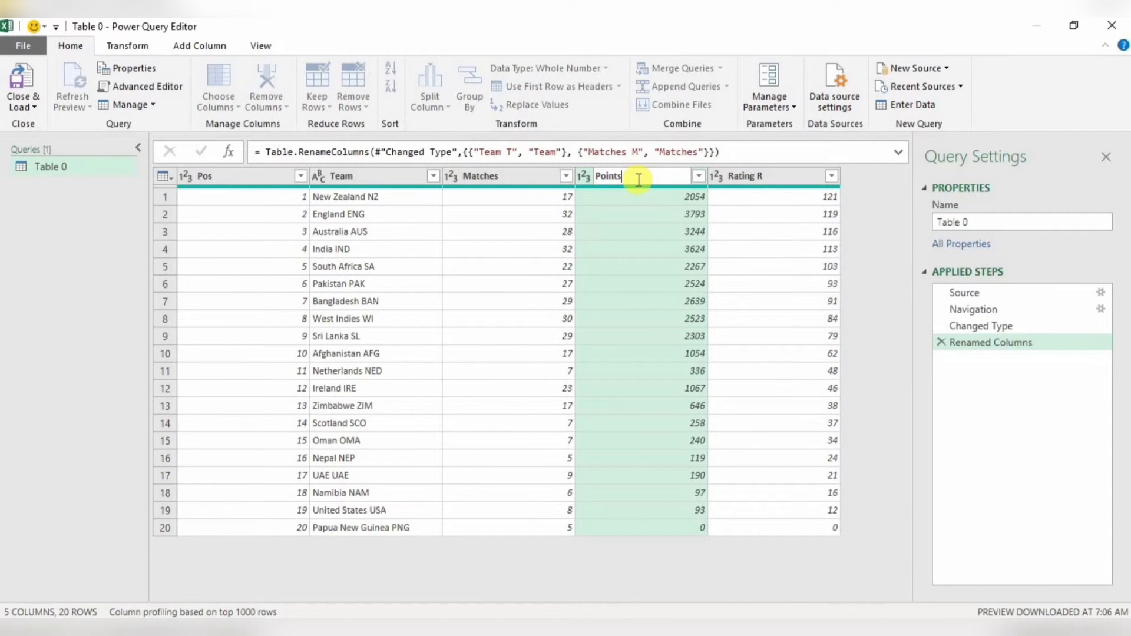
key(Return)
double_click(792, 176)
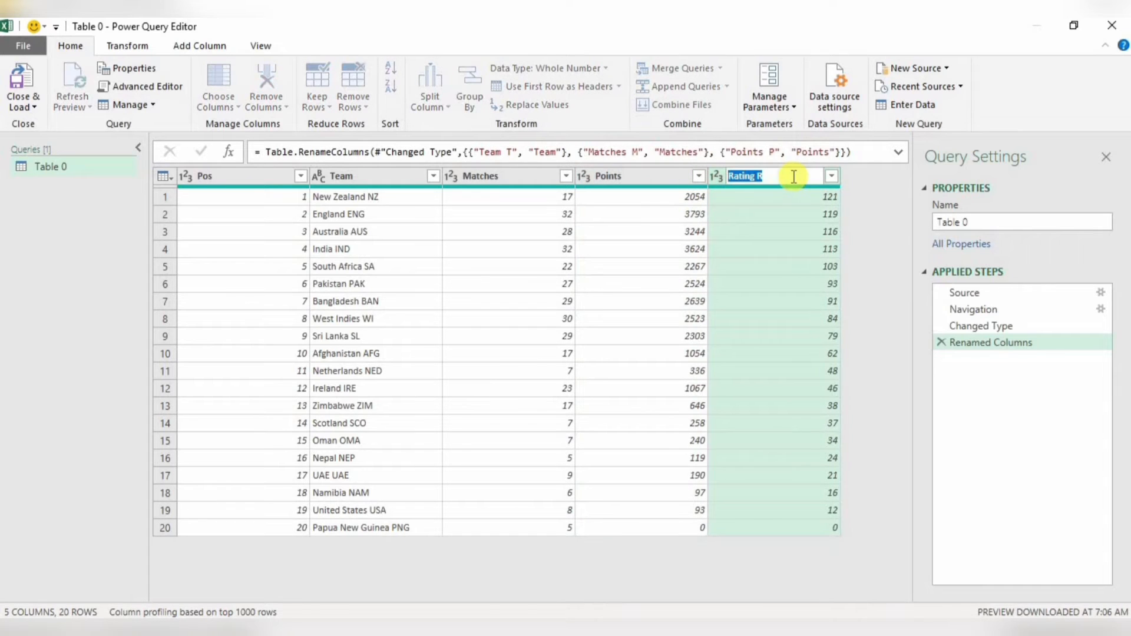
click(793, 177)
key(Return)
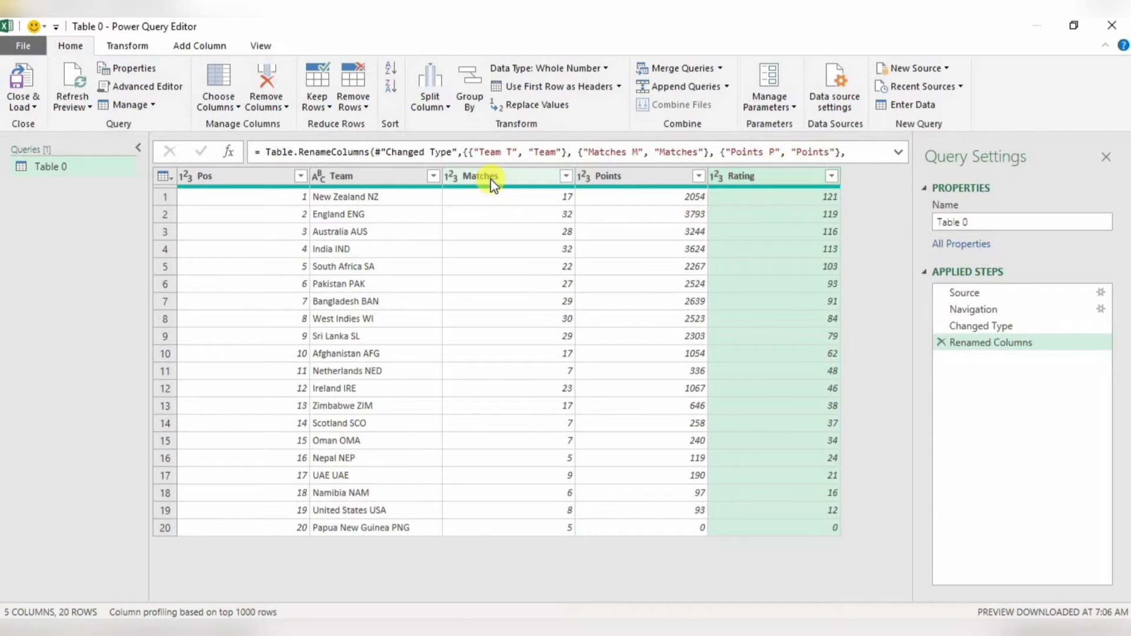
- Remove the Matches column and load the query as a table on a new worksheet
right_click(492, 179)
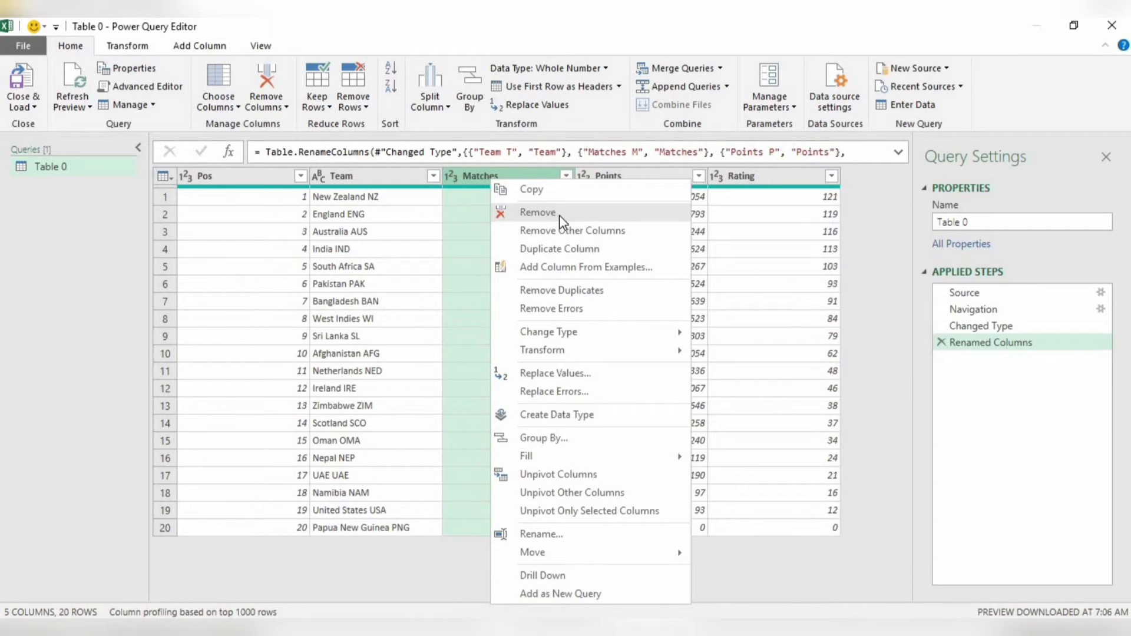
click(559, 214)
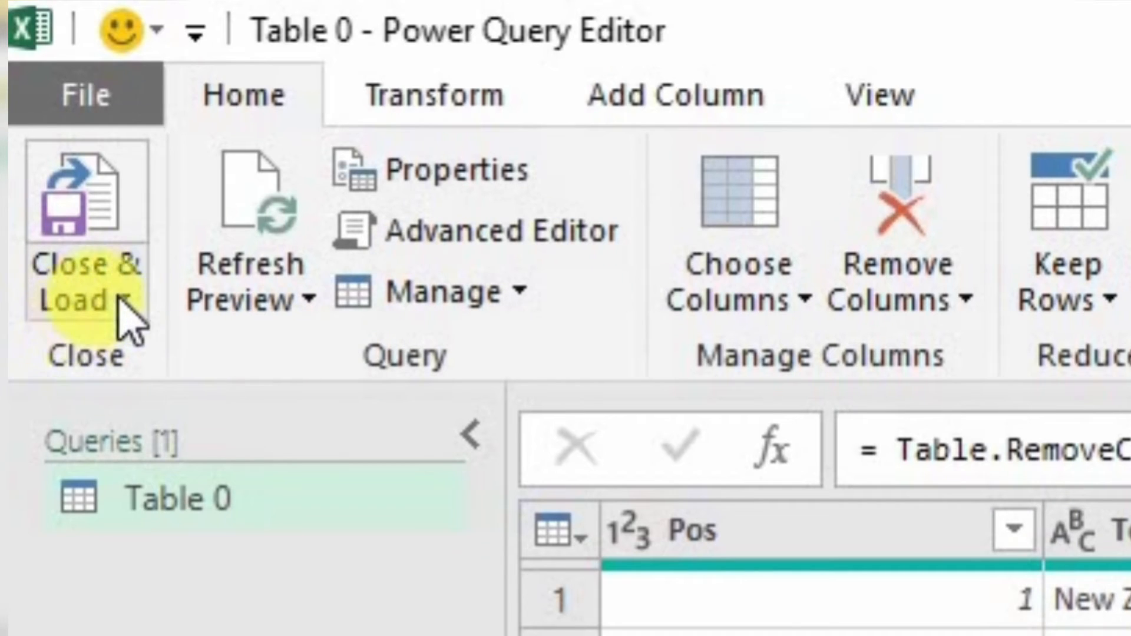
click(124, 301)
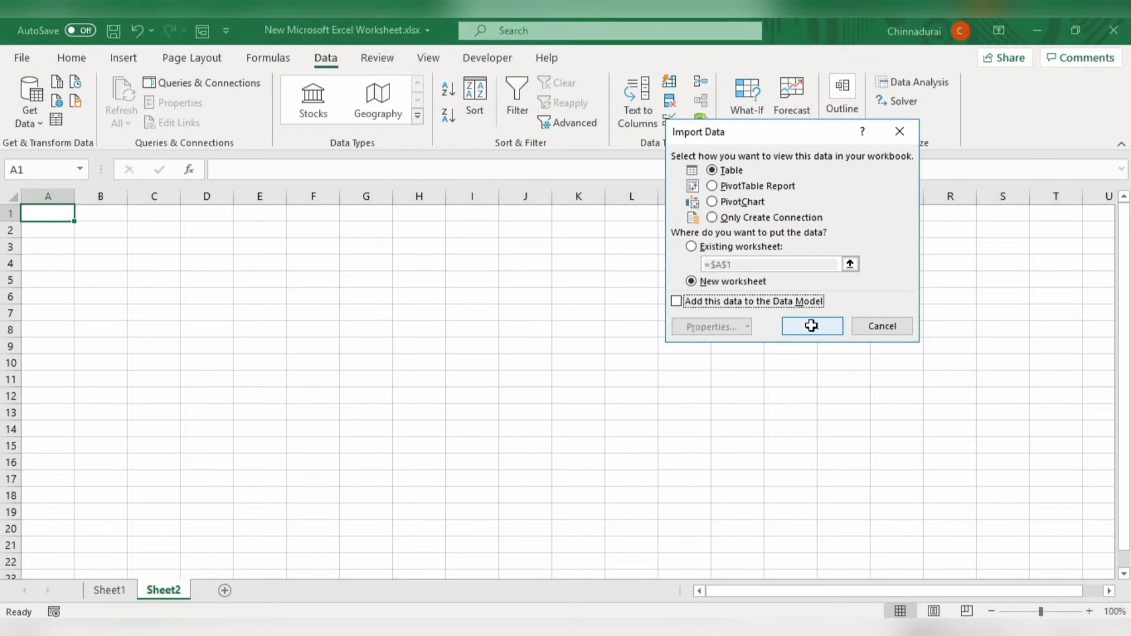
click(812, 325)
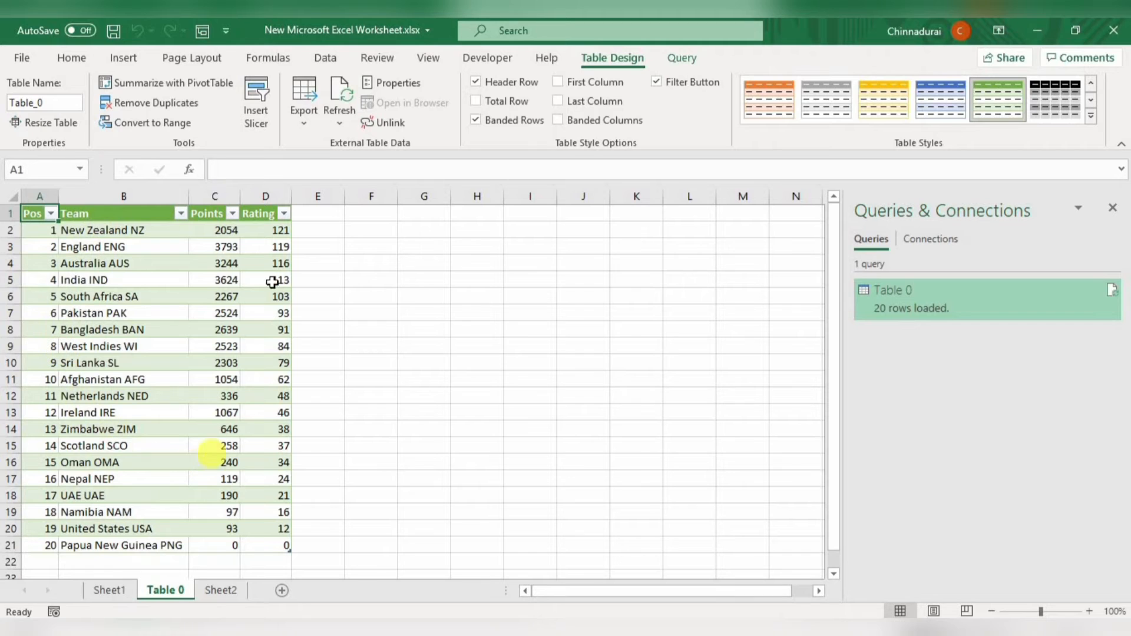
- Check the pasted data on Sheet1 for comparison, then refresh the imported rankings table on the Table 0 sheet
click(109, 589)
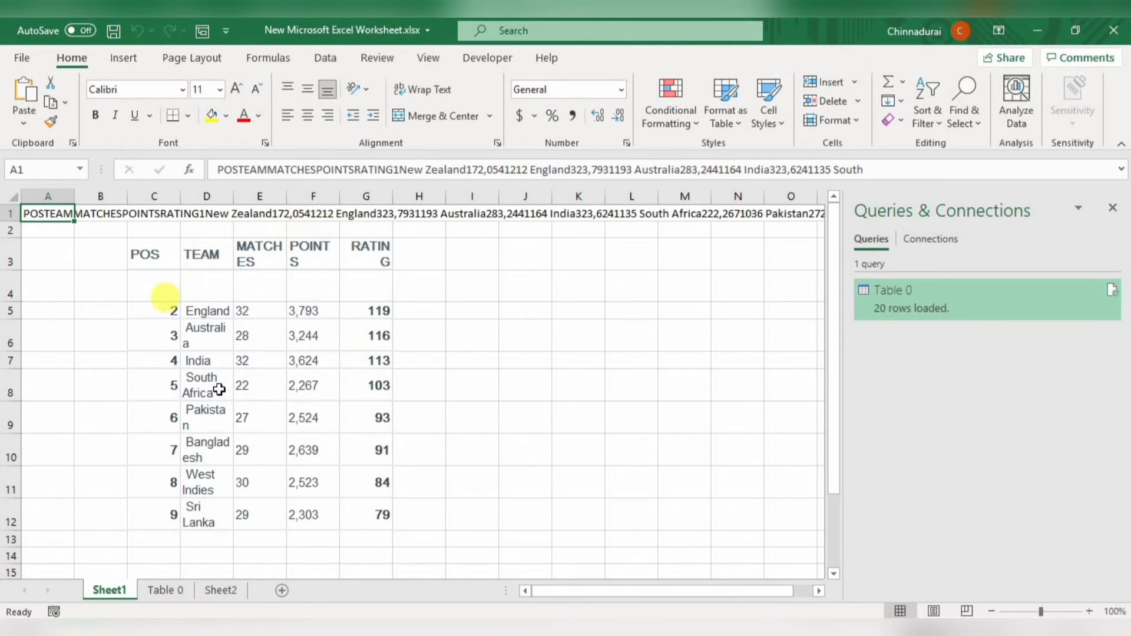
click(165, 589)
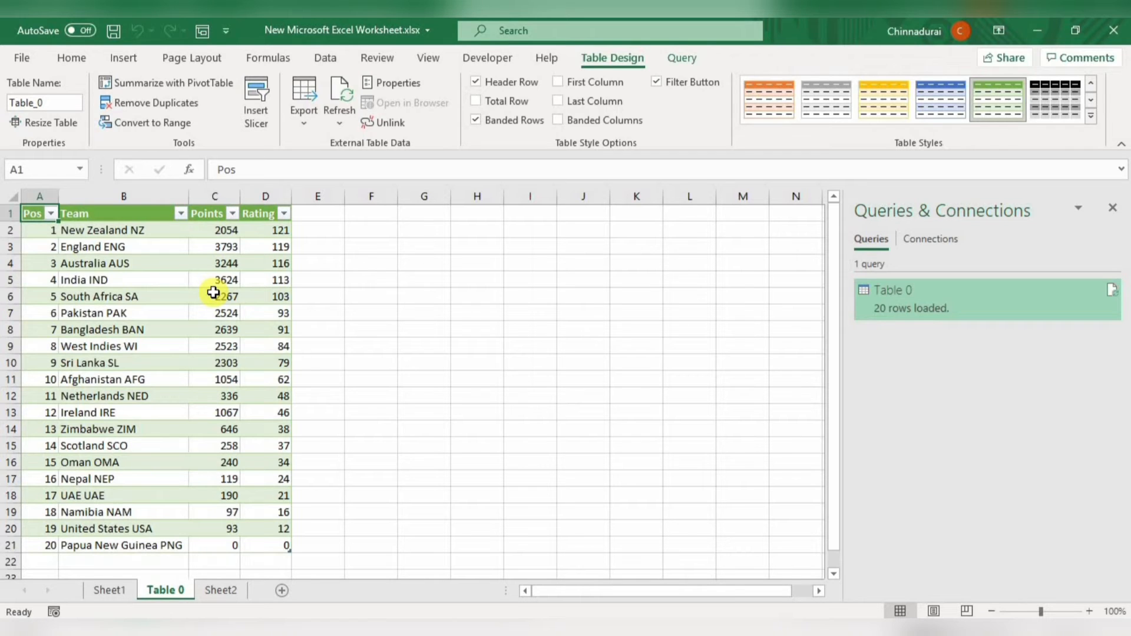
click(106, 274)
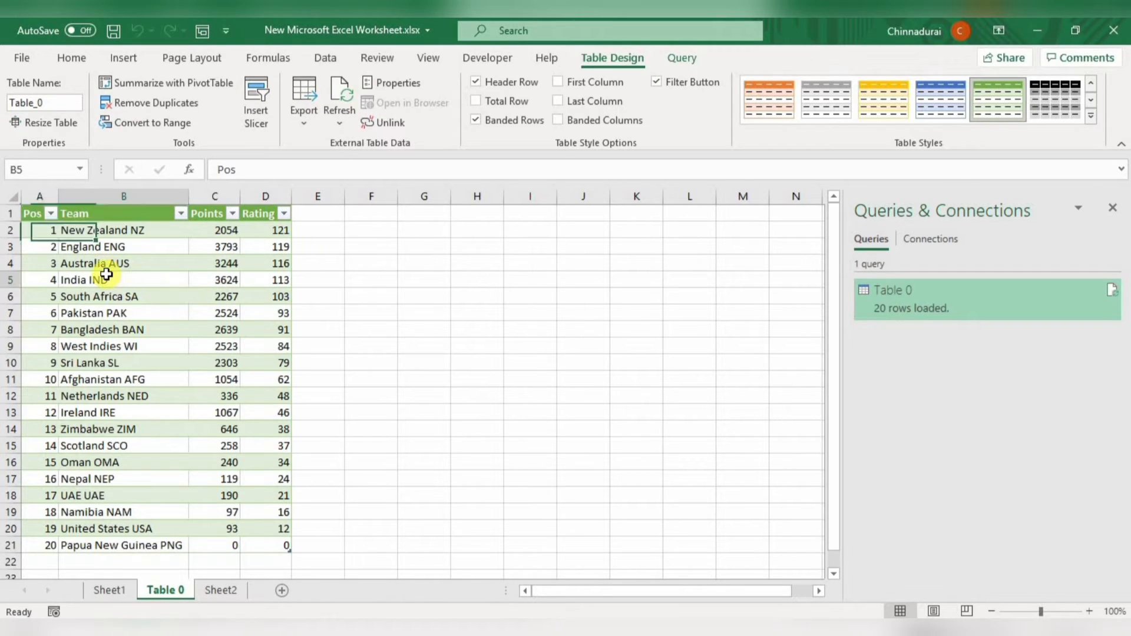
right_click(106, 274)
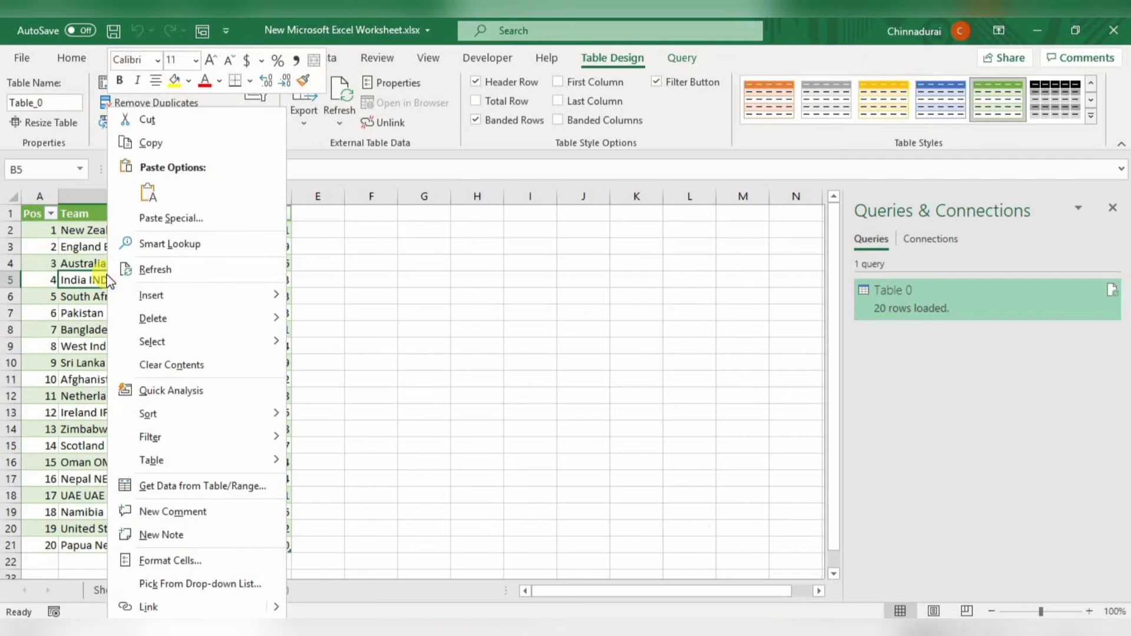
click(155, 270)
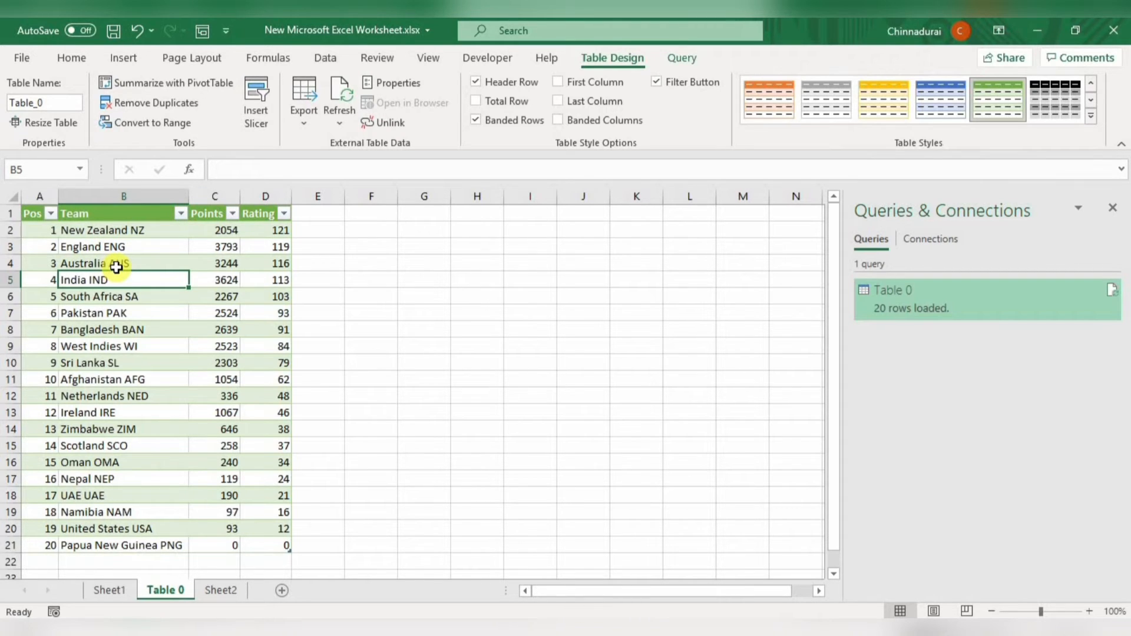
- Review the refresh control options in the Table 0 query's properties and cancel without changing them
click(338, 124)
click(367, 240)
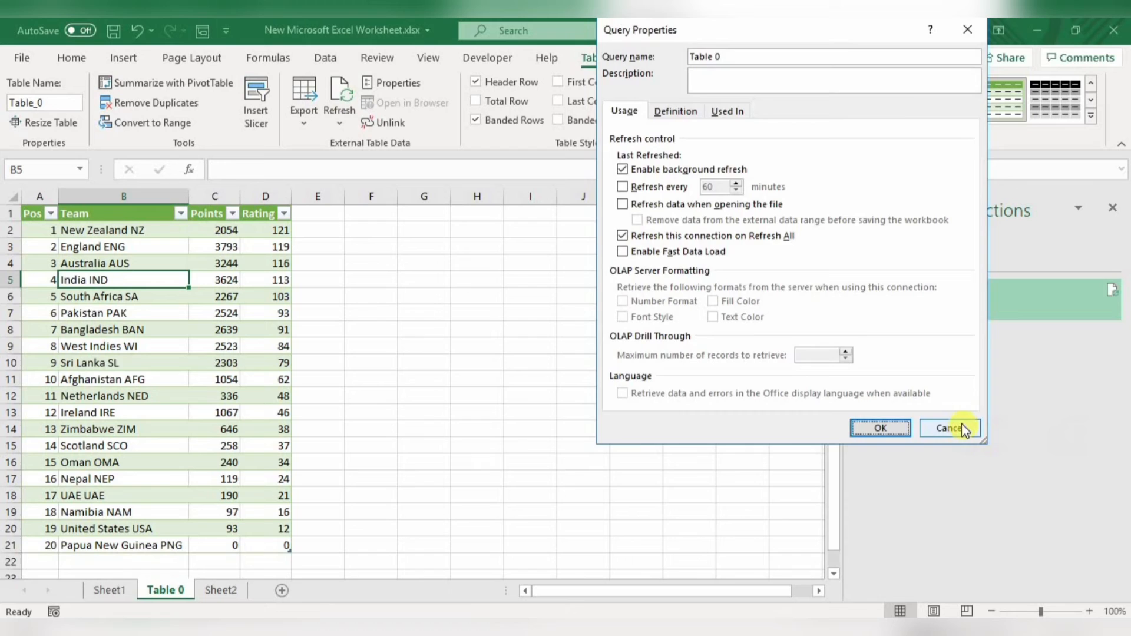
click(951, 573)
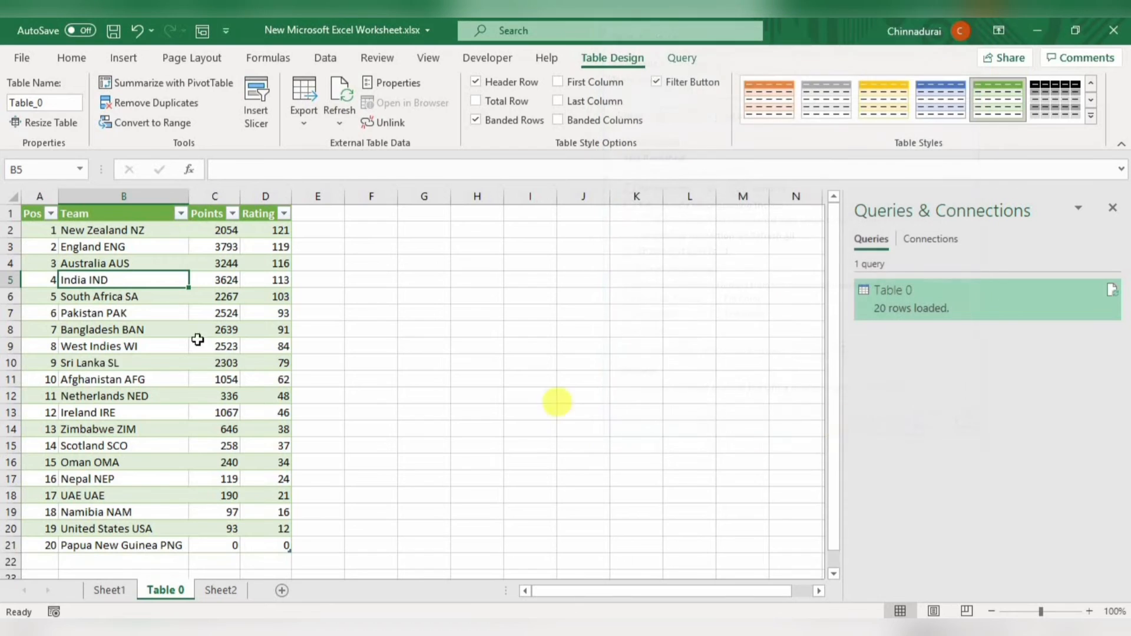
- Compare Sheet1 with the Table 0 sheet once more, then close New Microsoft Excel Worksheet.xlsx without saving
click(112, 590)
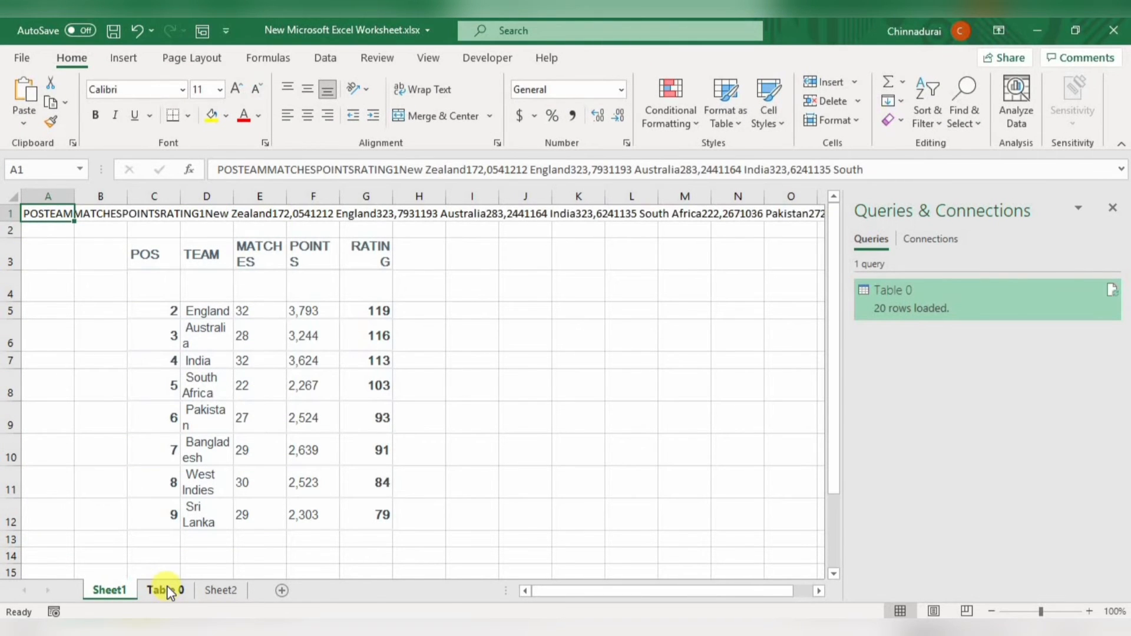
click(168, 590)
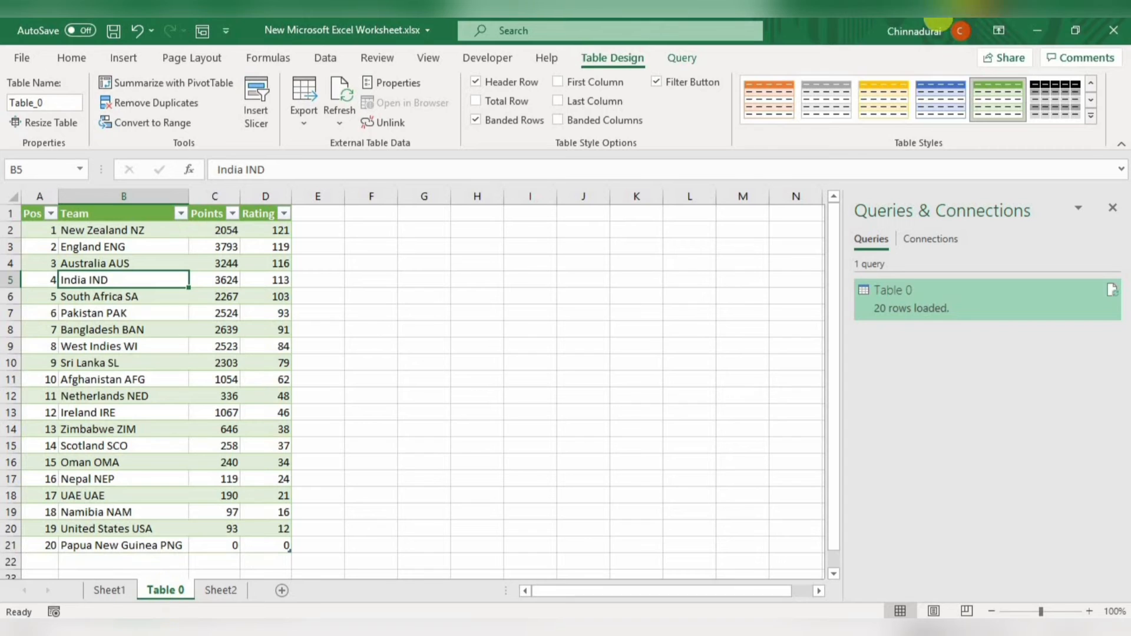
click(1116, 34)
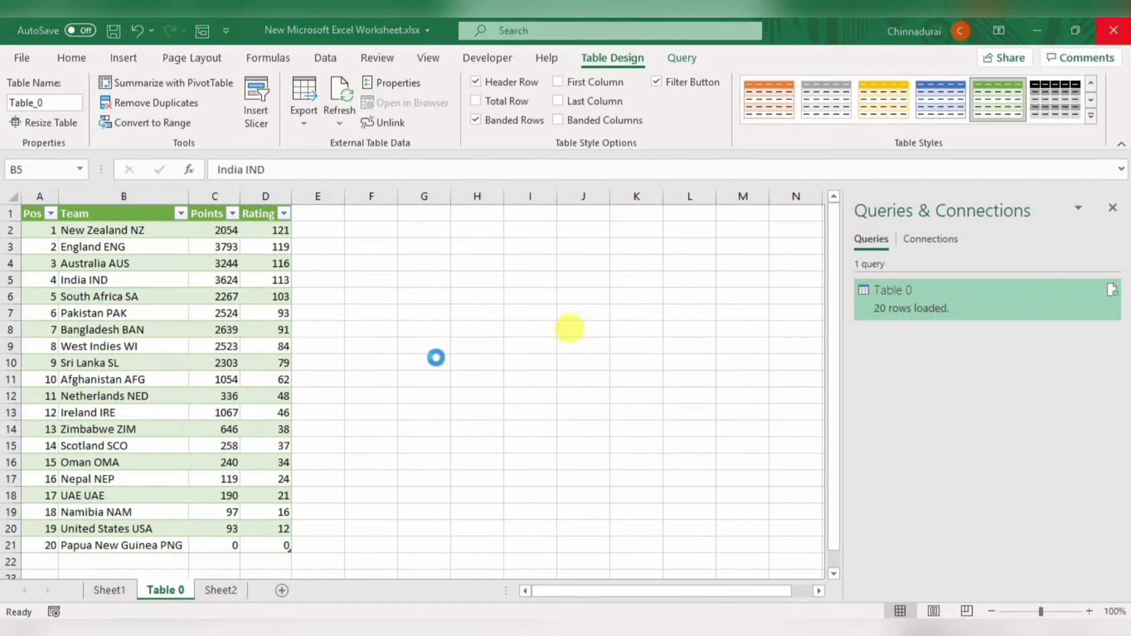
click(576, 346)
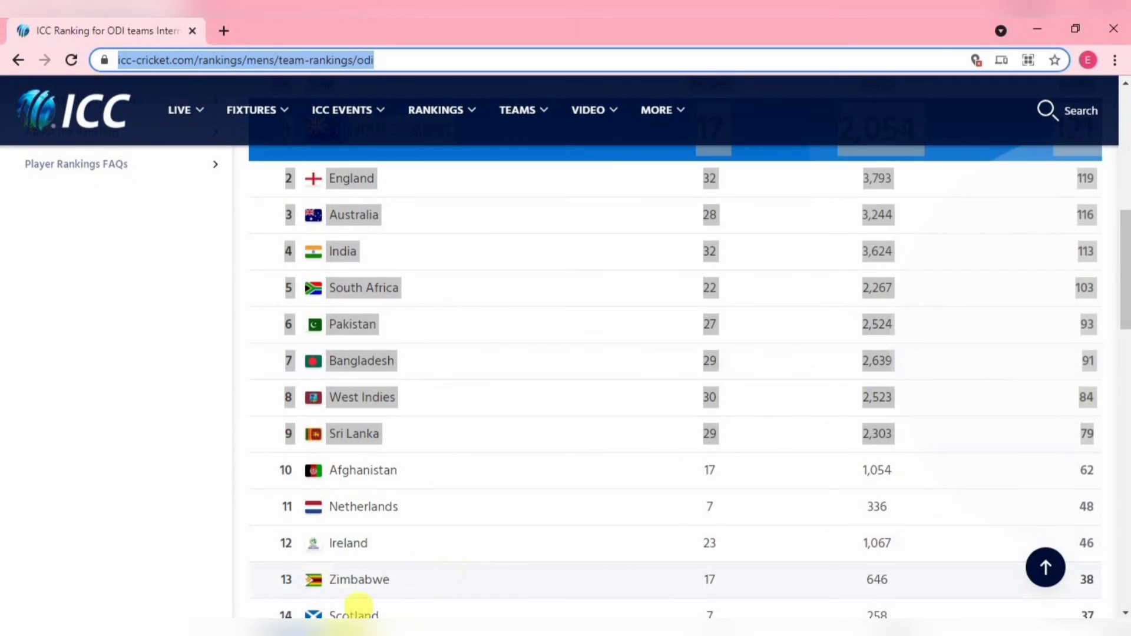
- Open Data from Web.xlsx from New folder on the C: drive and maximize its window
mouse_move(303, 618)
click(383, 566)
click(327, 199)
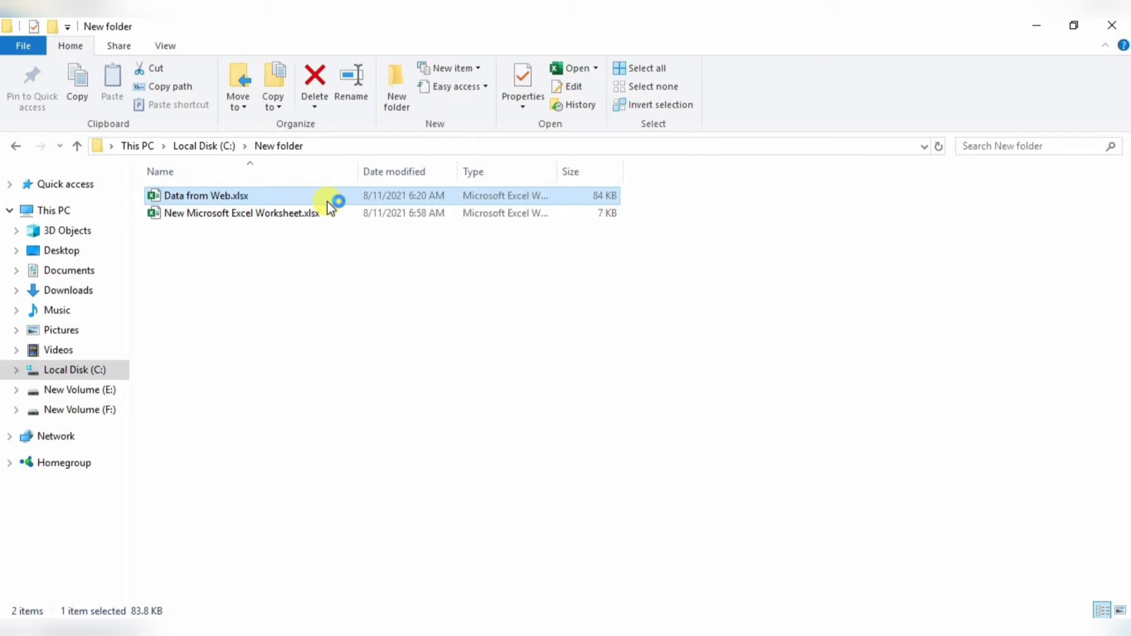
double_click(327, 199)
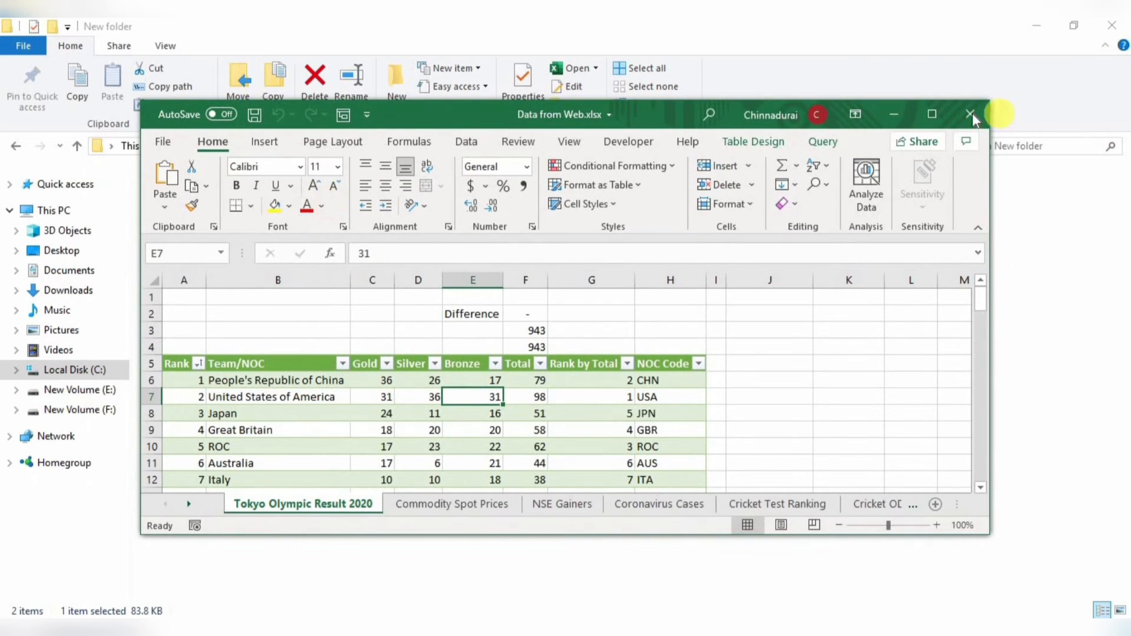
click(932, 113)
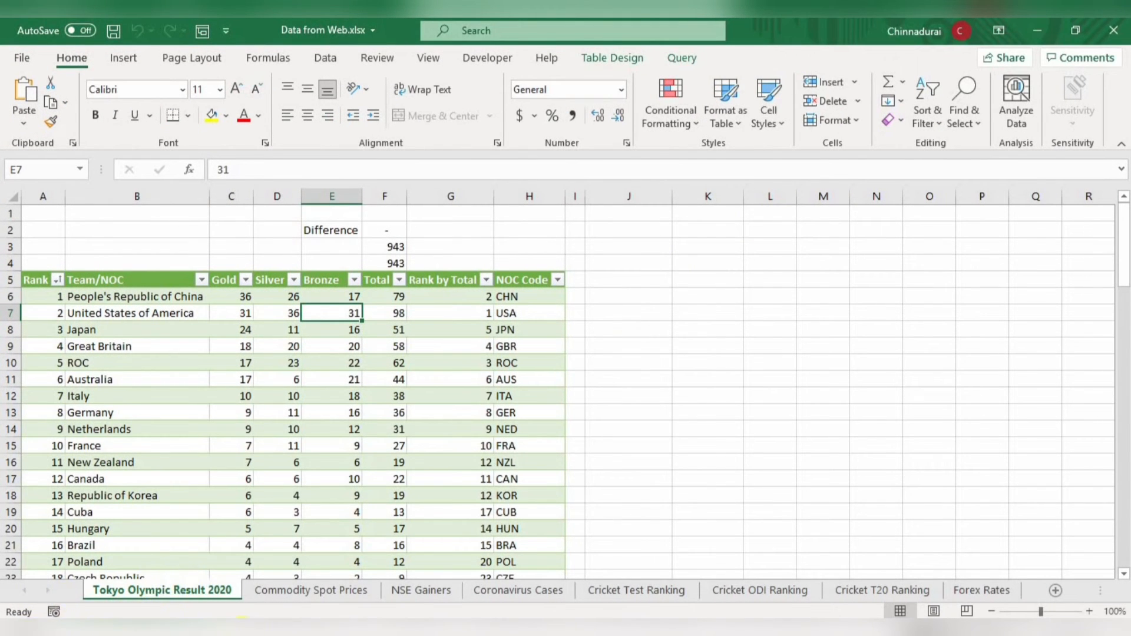
- Look through every sheet from Commodity Spot Prices to Forex Rates, then return to cell F9 on Tokyo Olympic Result 2020
click(333, 591)
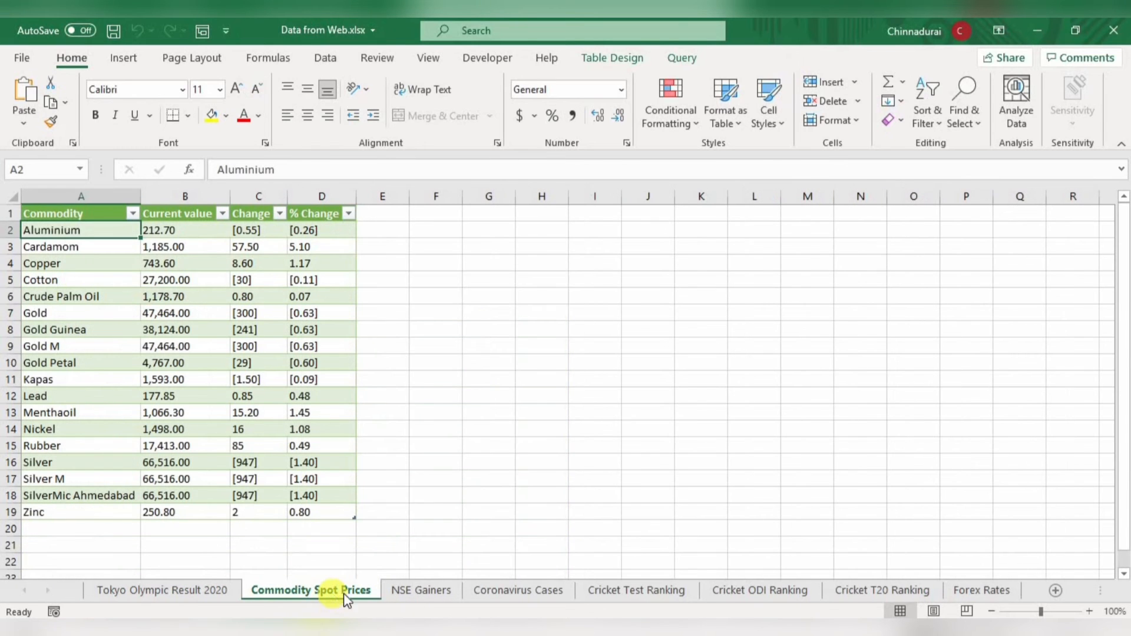
click(415, 586)
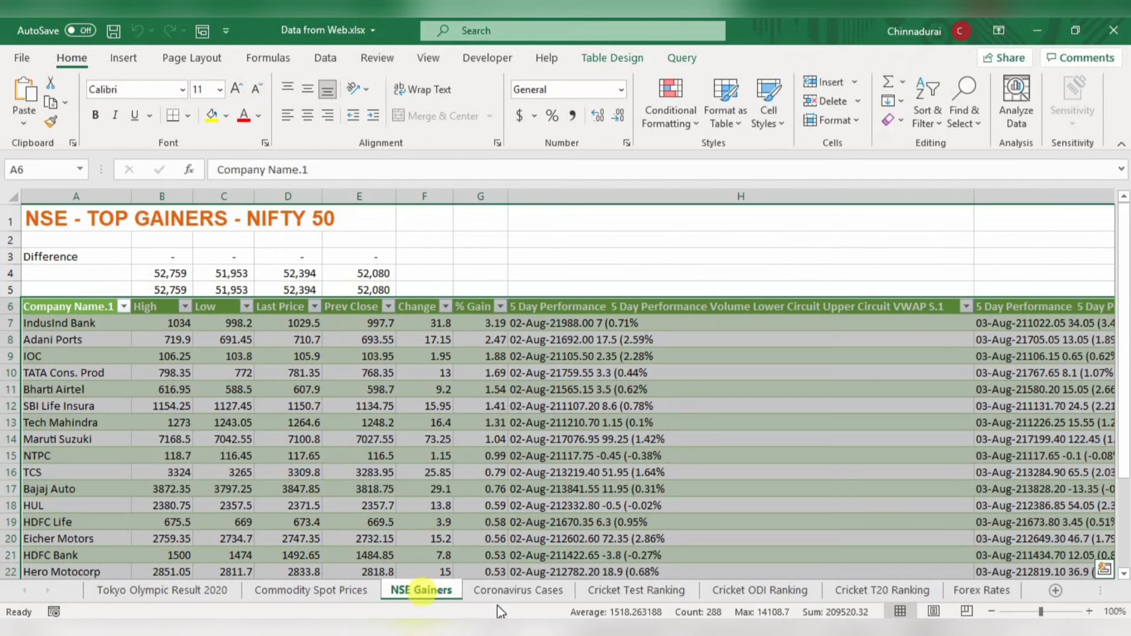
click(524, 593)
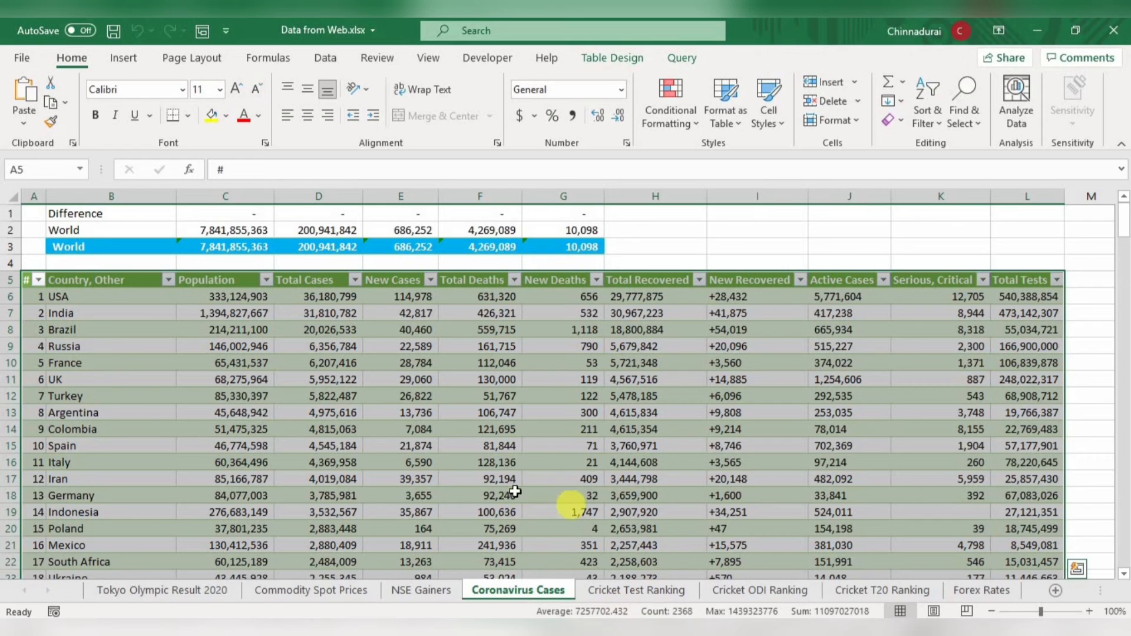
click(669, 589)
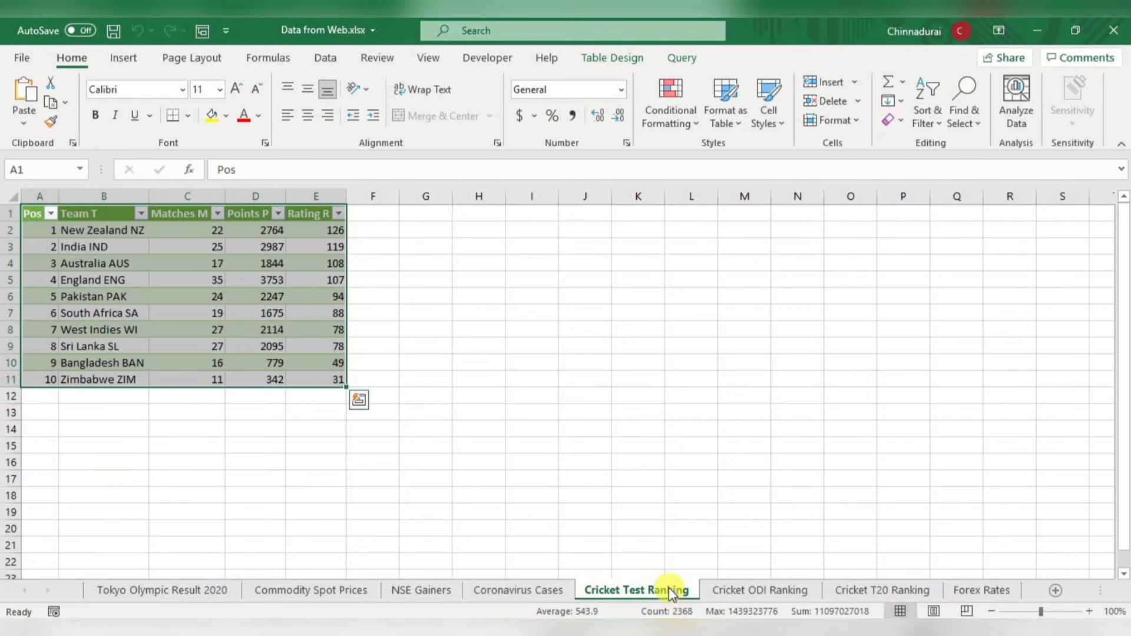
click(788, 588)
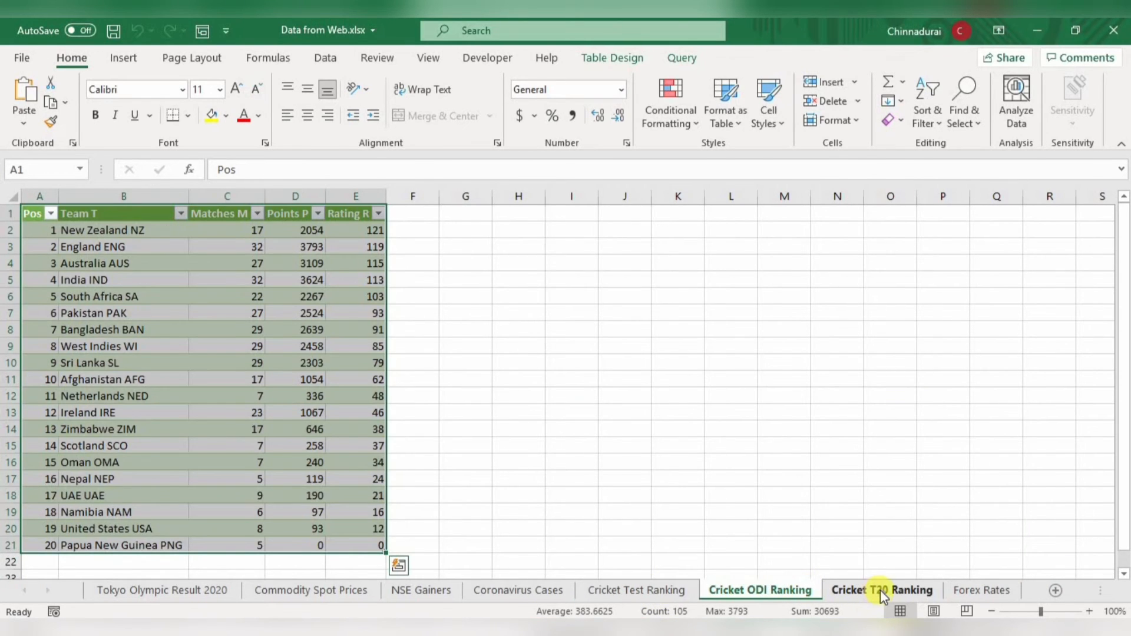
click(881, 590)
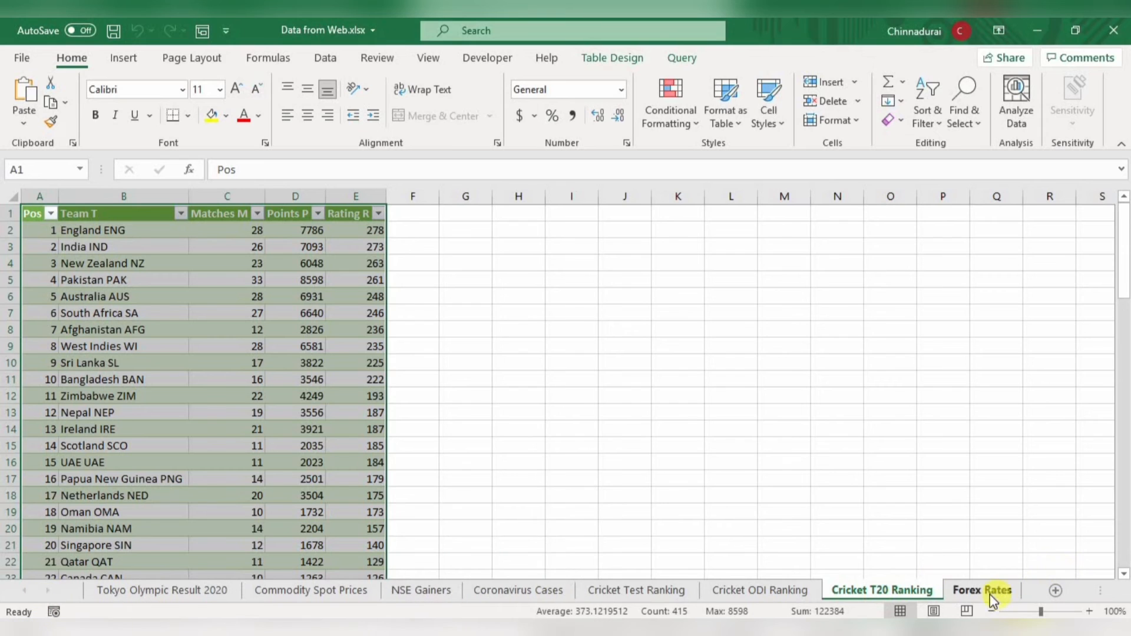
click(993, 591)
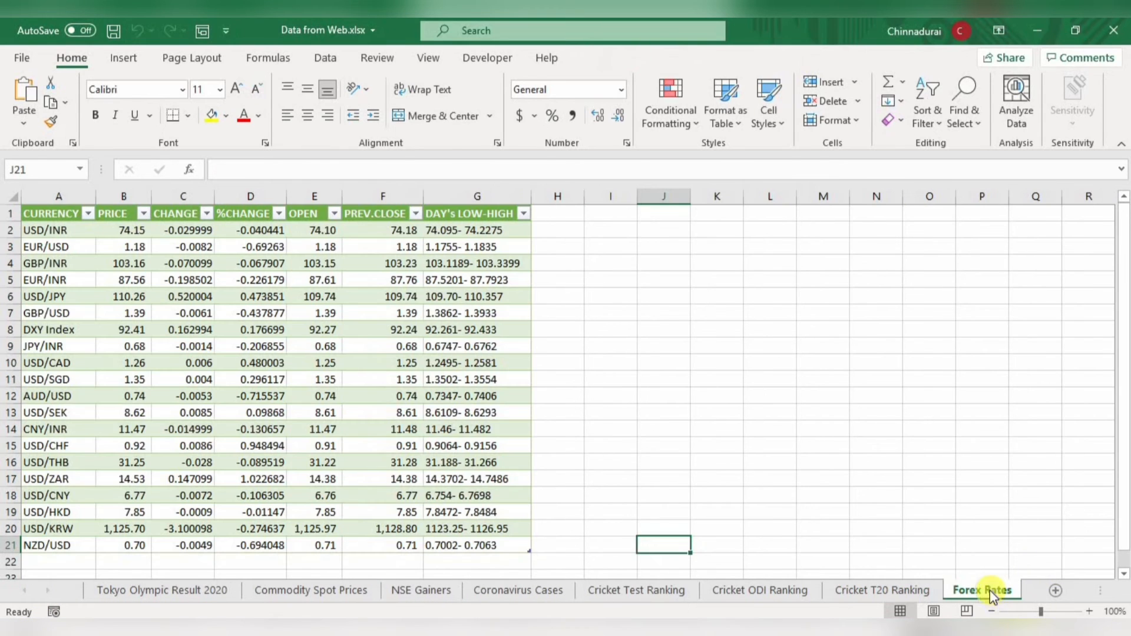
click(177, 592)
click(380, 346)
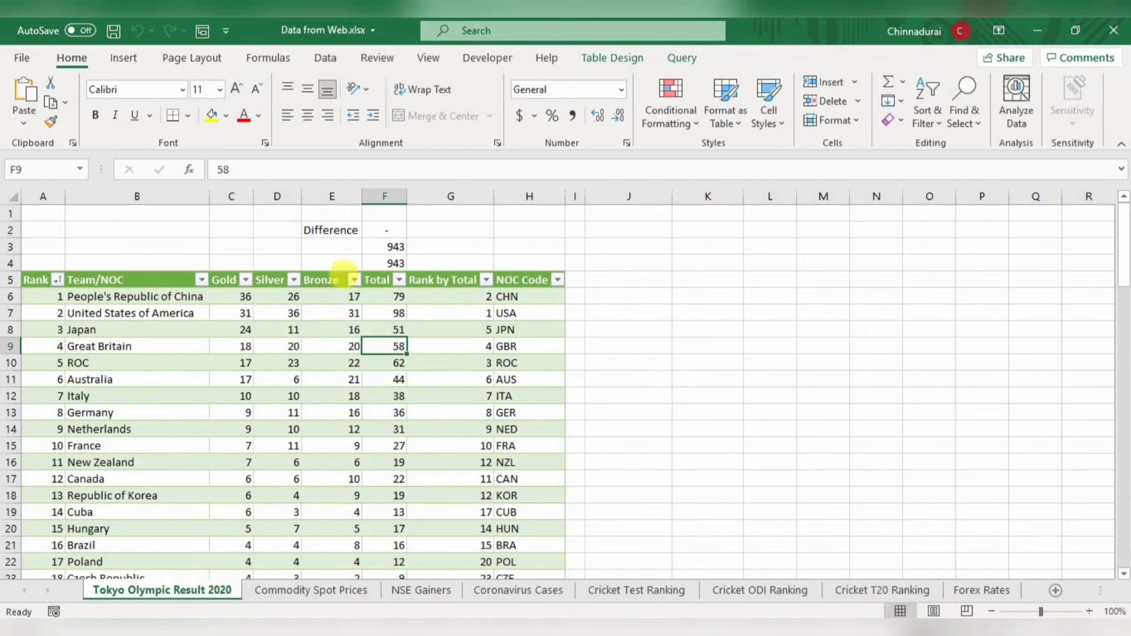
- Show the workbook's Queries & Connections and widen the pane until the query names are fully readable
click(326, 57)
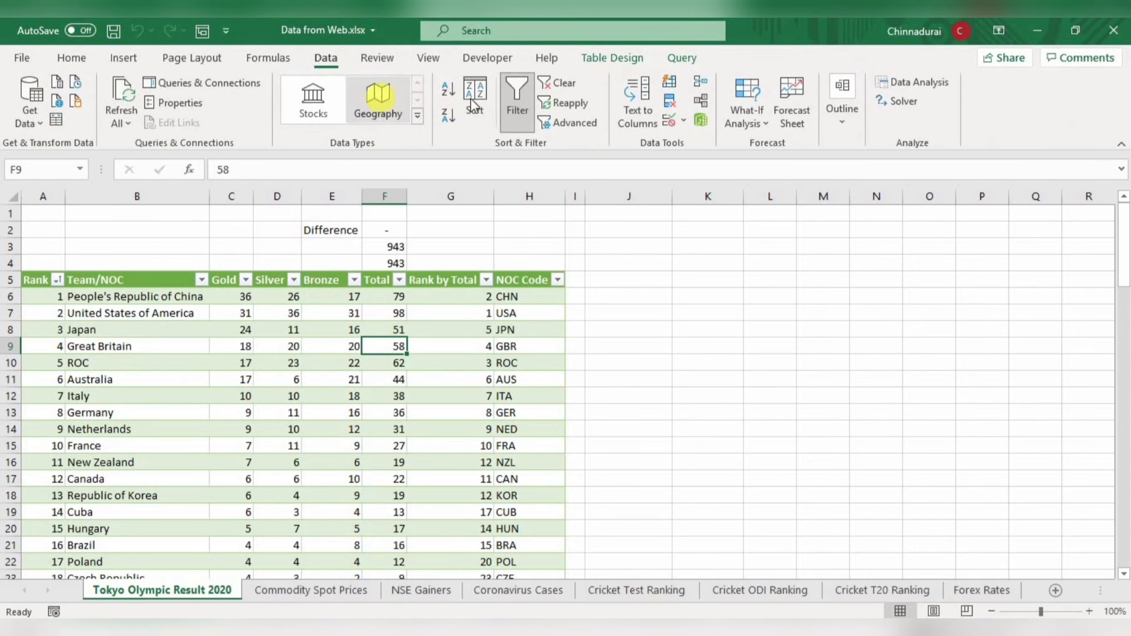
click(207, 83)
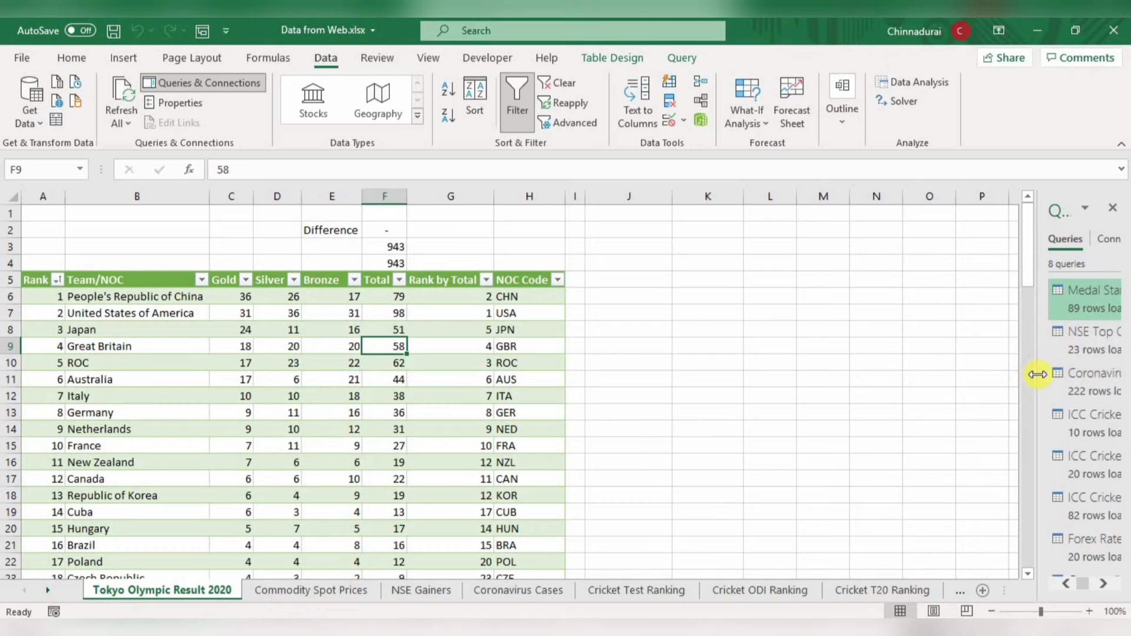
drag(1038, 374, 840, 379)
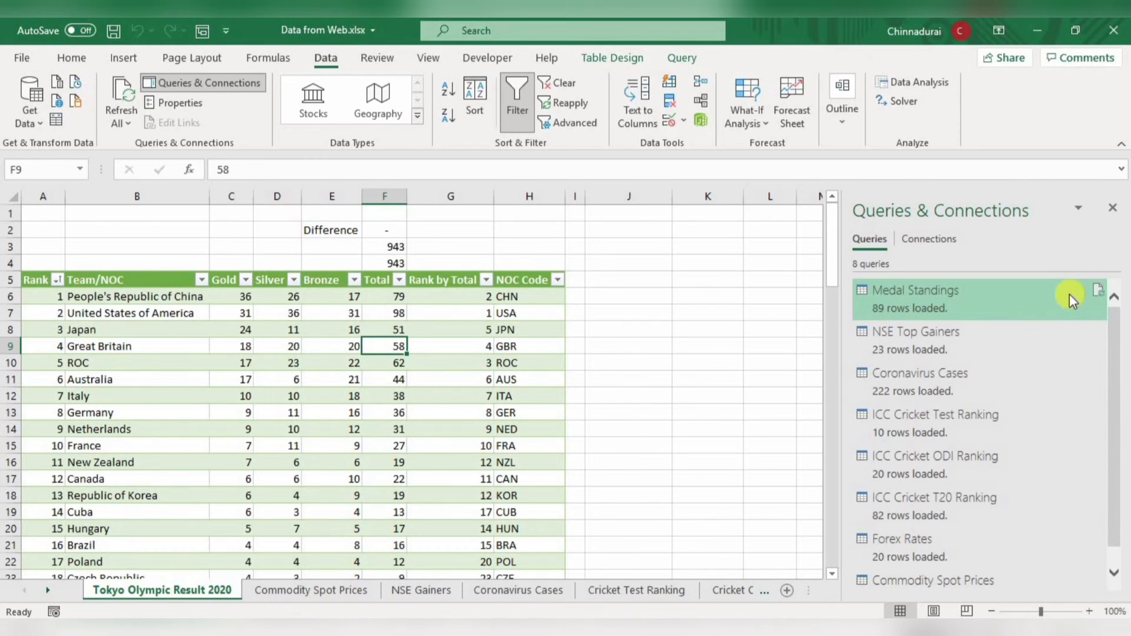
- View the Tokyo 2020 Olympic Medal Count page in the browser and examine its medal standings table
mouse_move(1070, 295)
mouse_move(868, 297)
click(548, 453)
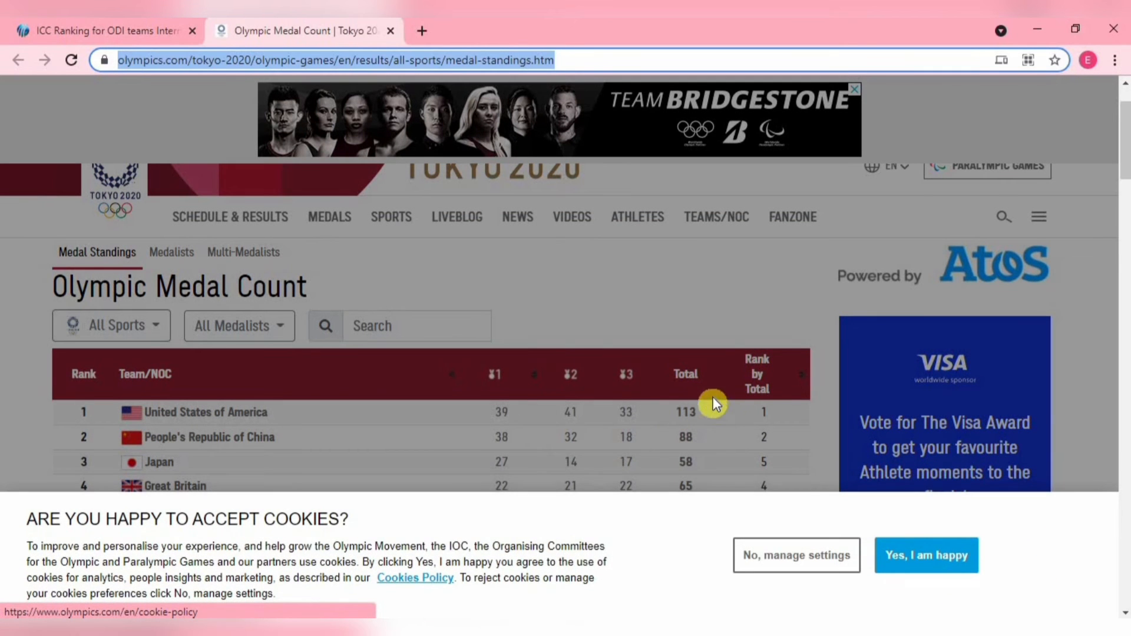
scroll(713, 397, down, 1)
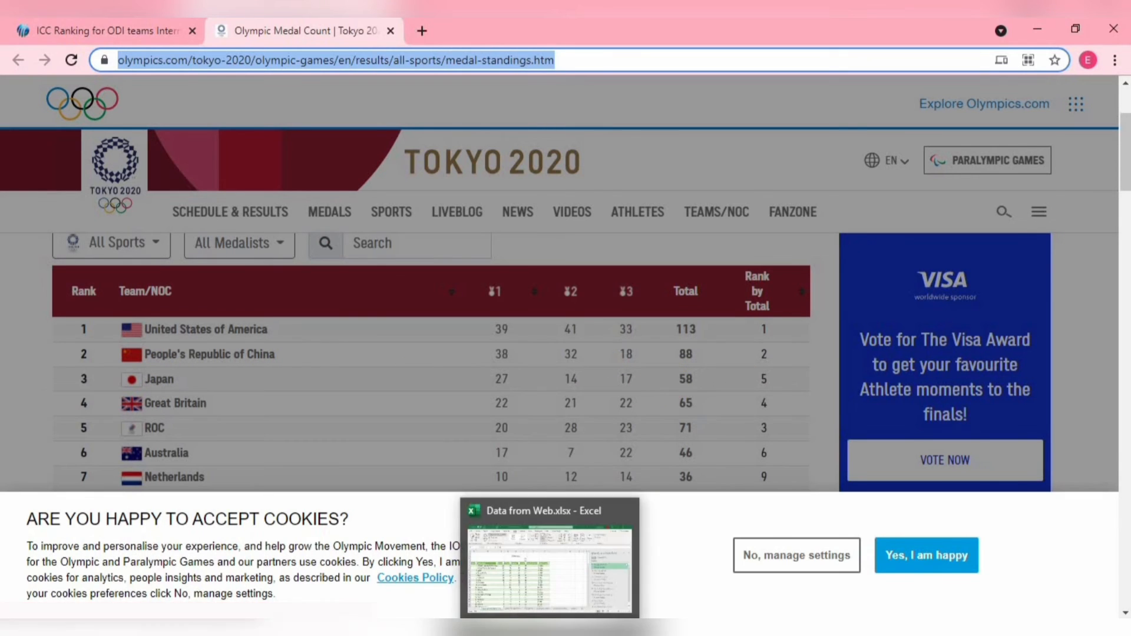
- Switch to Data from Web.xlsx in Excel, go to the first team's Total in F6, and compare it with the browser's medal standings
click(498, 618)
key(Up)
key(Up)
key(Up)
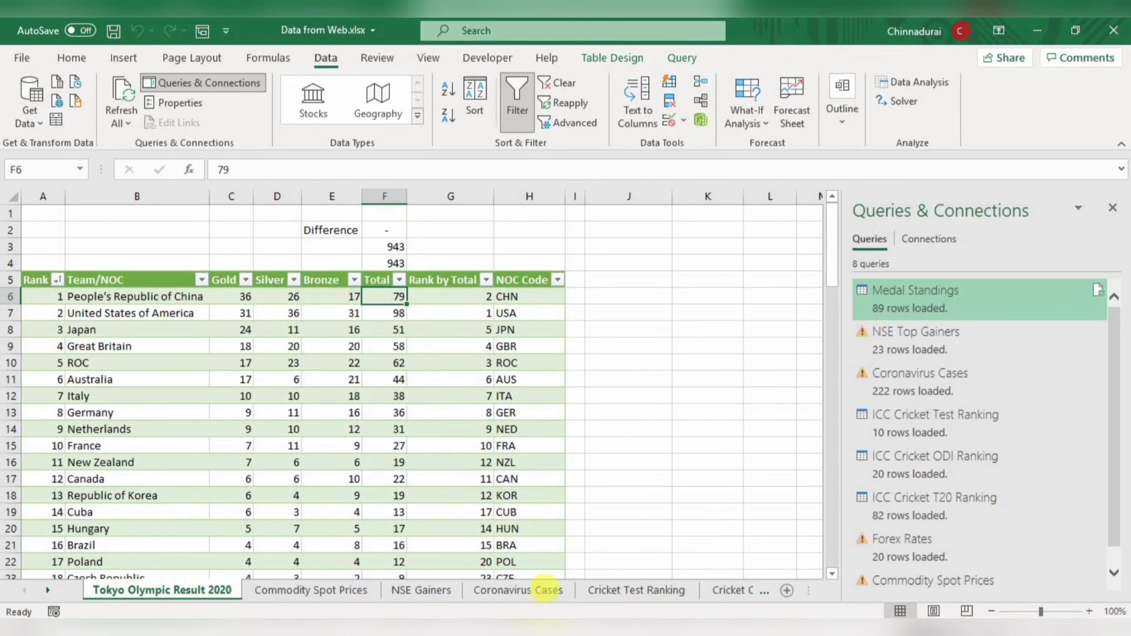
click(547, 628)
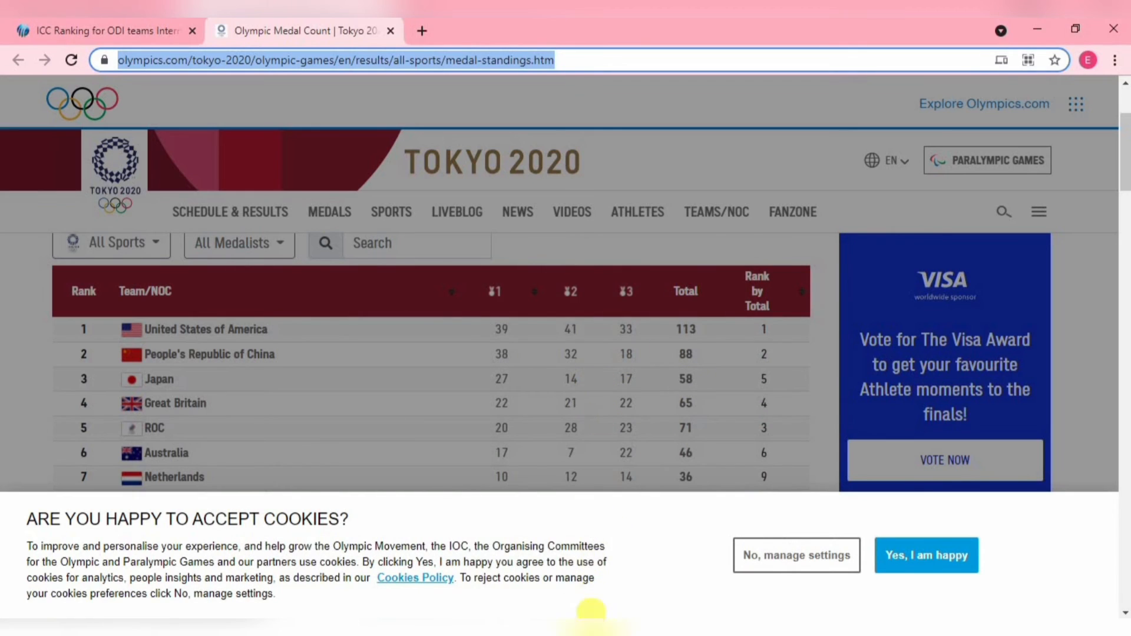
mouse_move(548, 628)
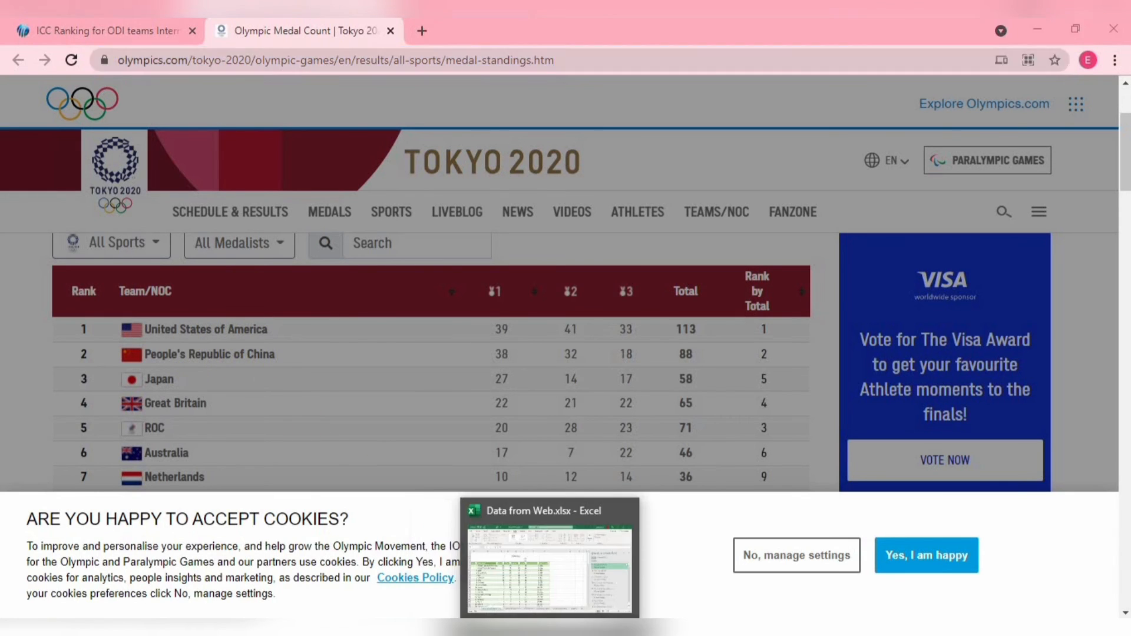
- Return to the workbook and compare the gold counts of China and the United States in C6:C7 with the web page's figures
click(548, 628)
click(158, 297)
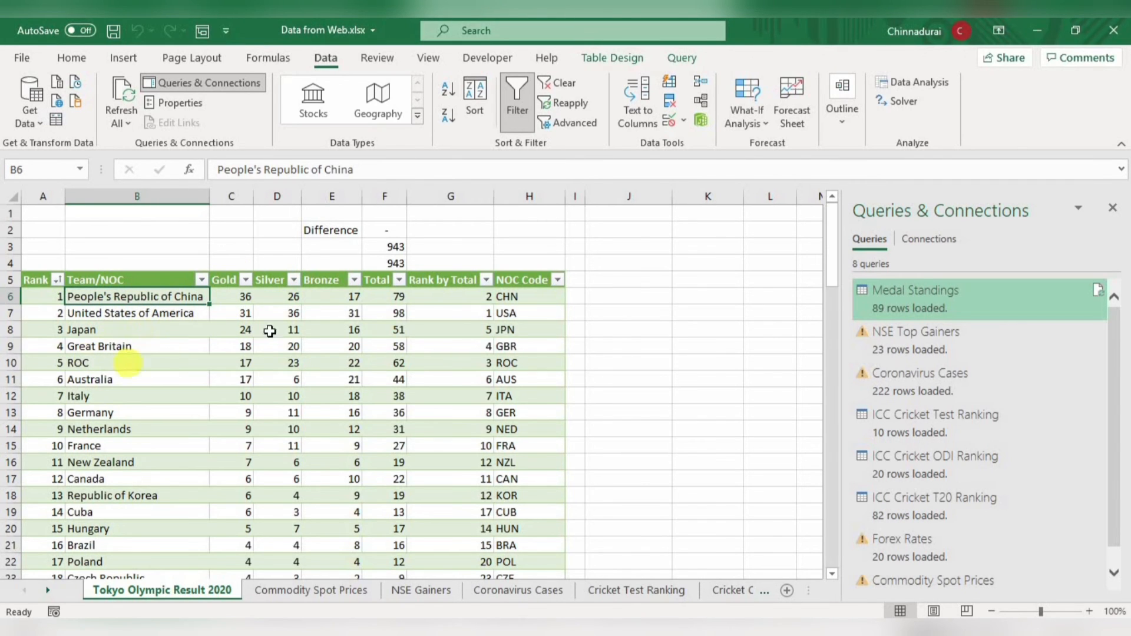
drag(242, 296, 242, 314)
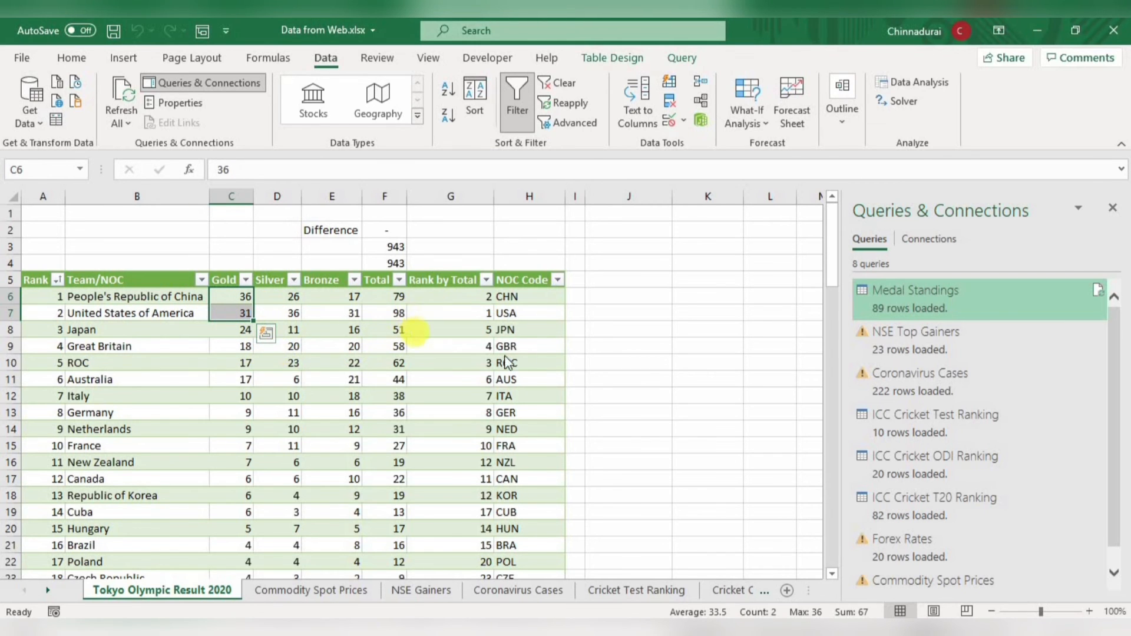
key(alt+Tab)
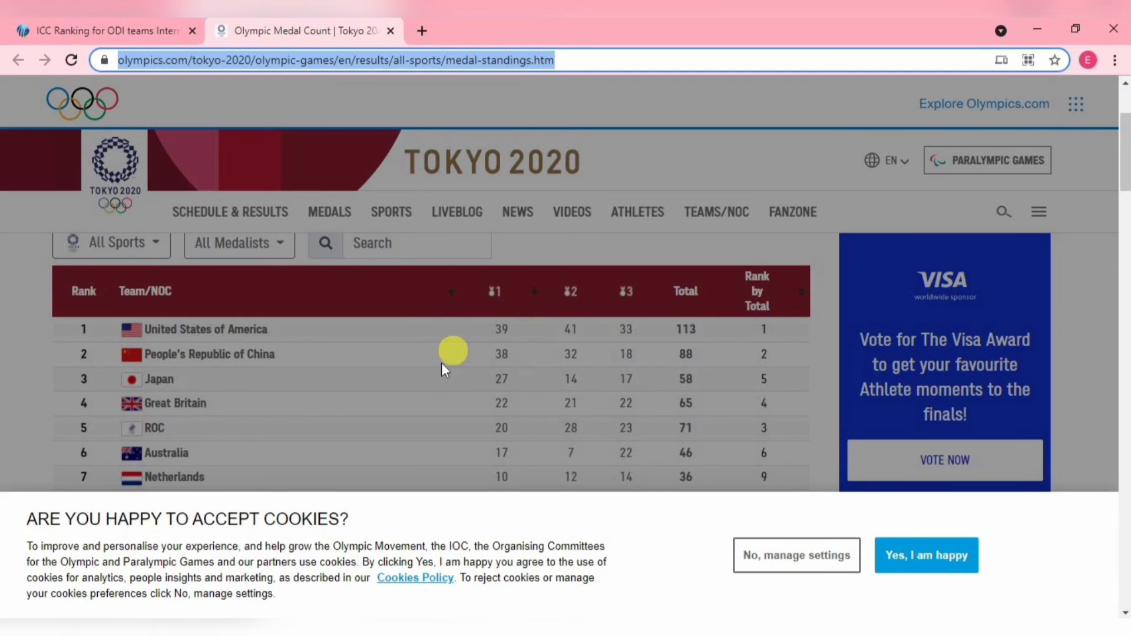
key(alt+Tab)
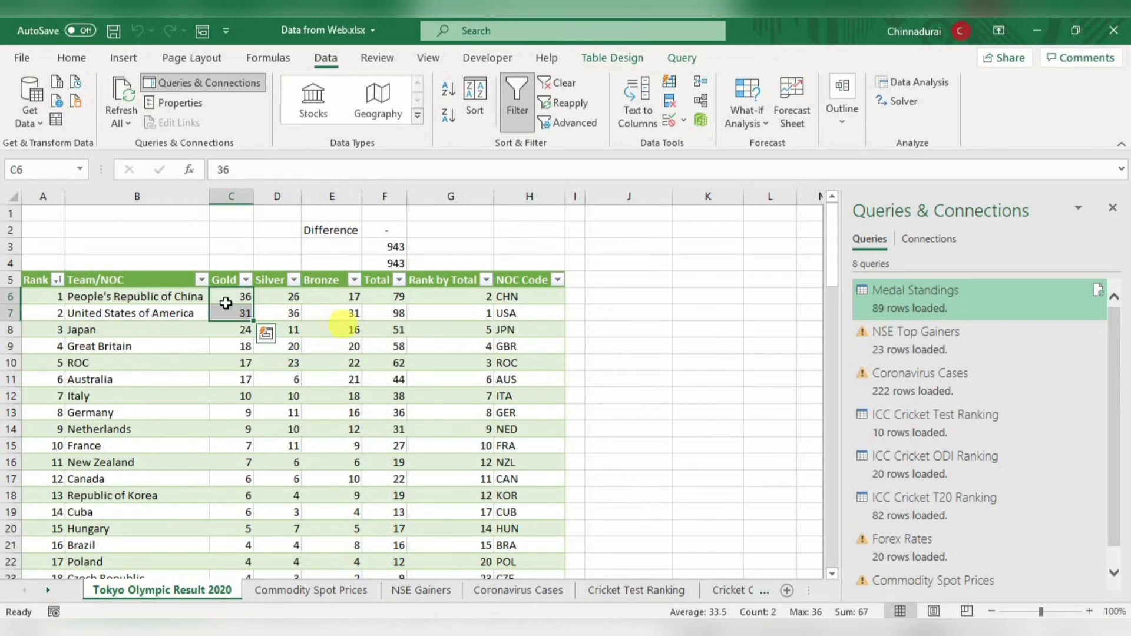
click(217, 296)
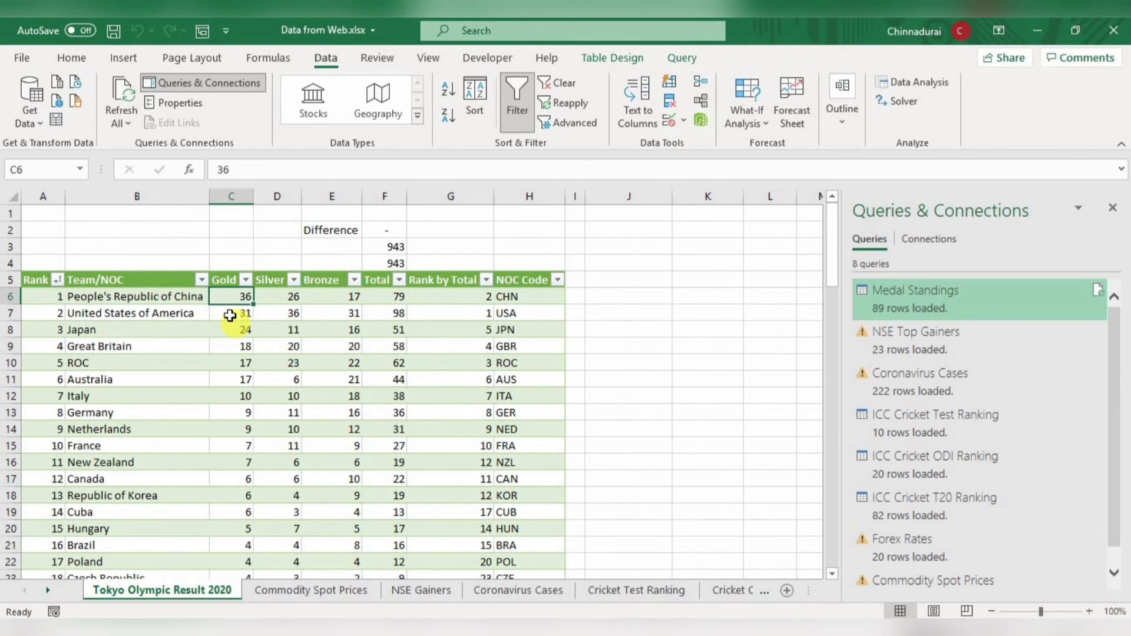
click(243, 312)
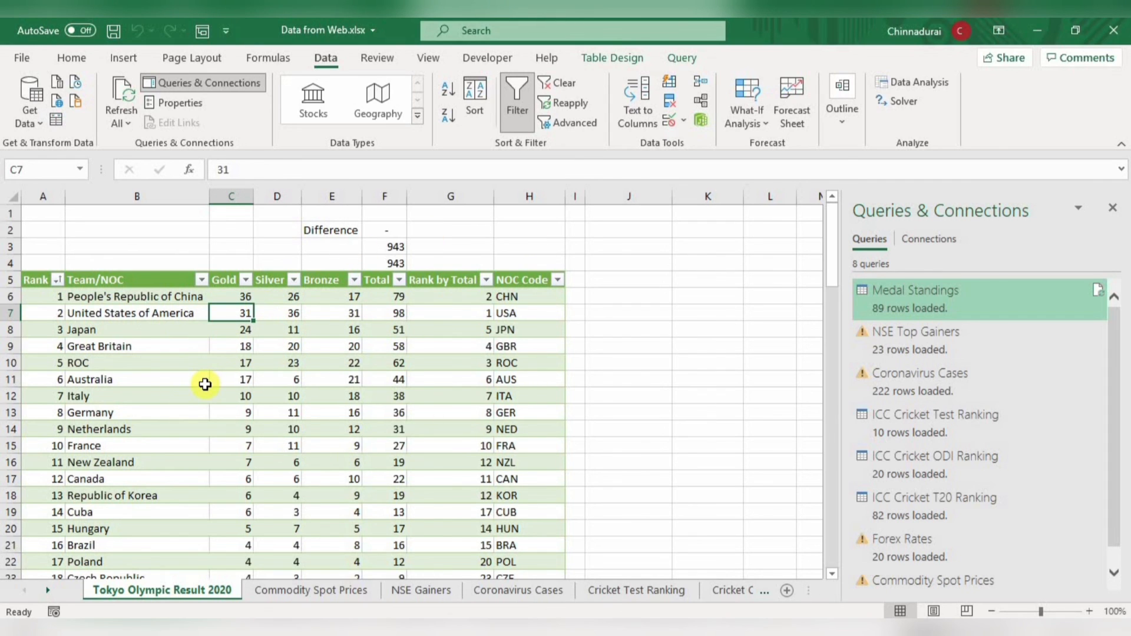
click(179, 346)
right_click(180, 334)
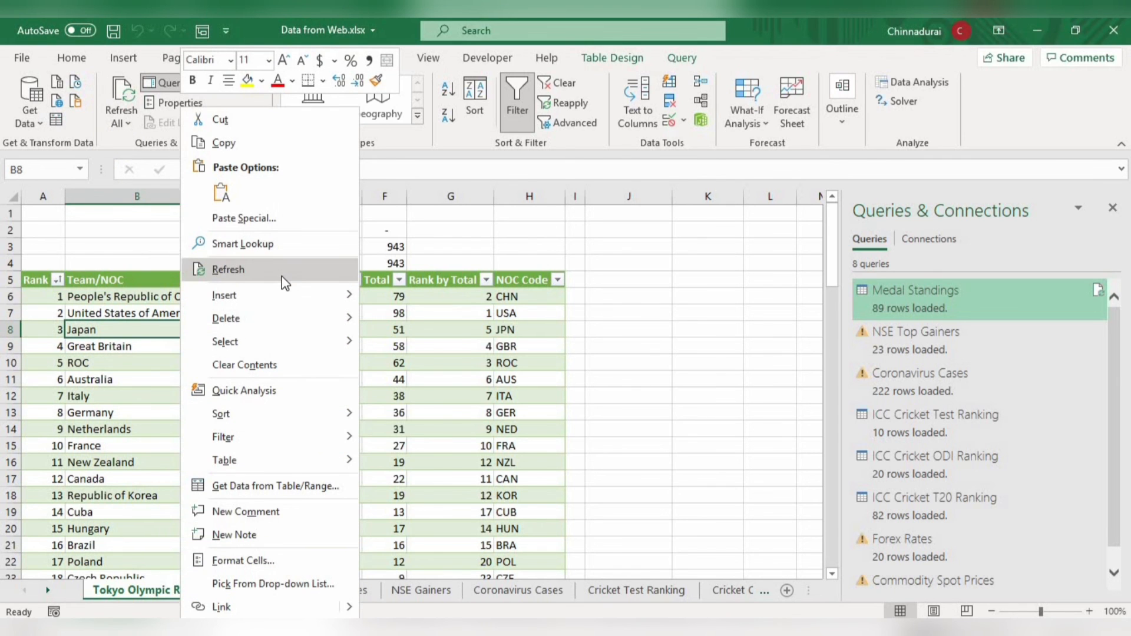
click(394, 261)
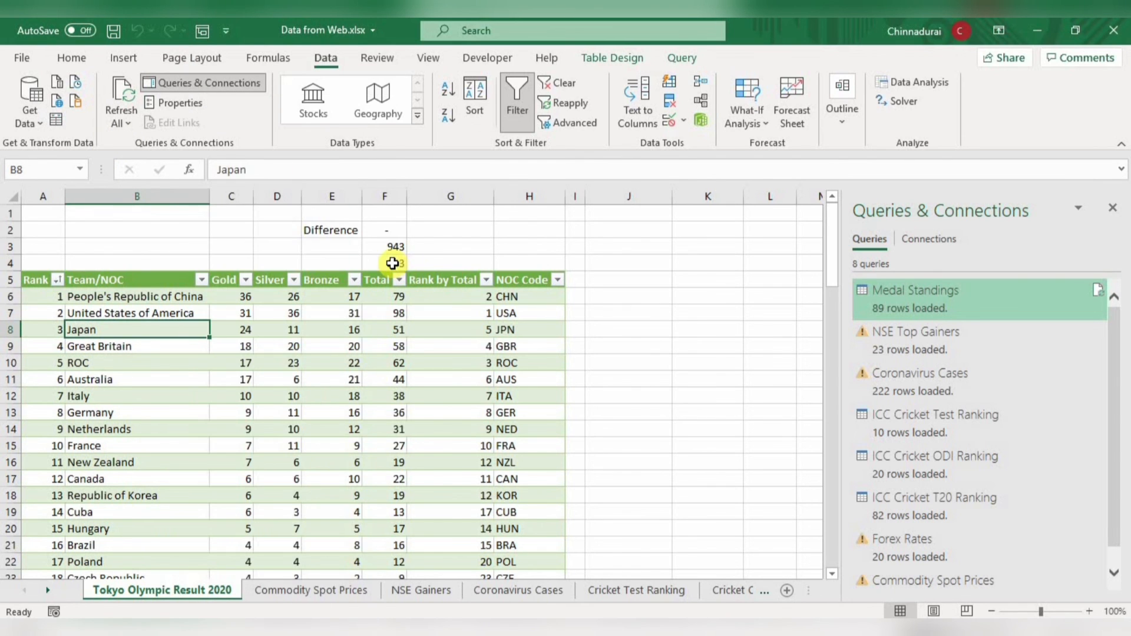
- Inspect the SUM formula in F4, the stored total in F3 and the Difference formula in F2
double_click(394, 263)
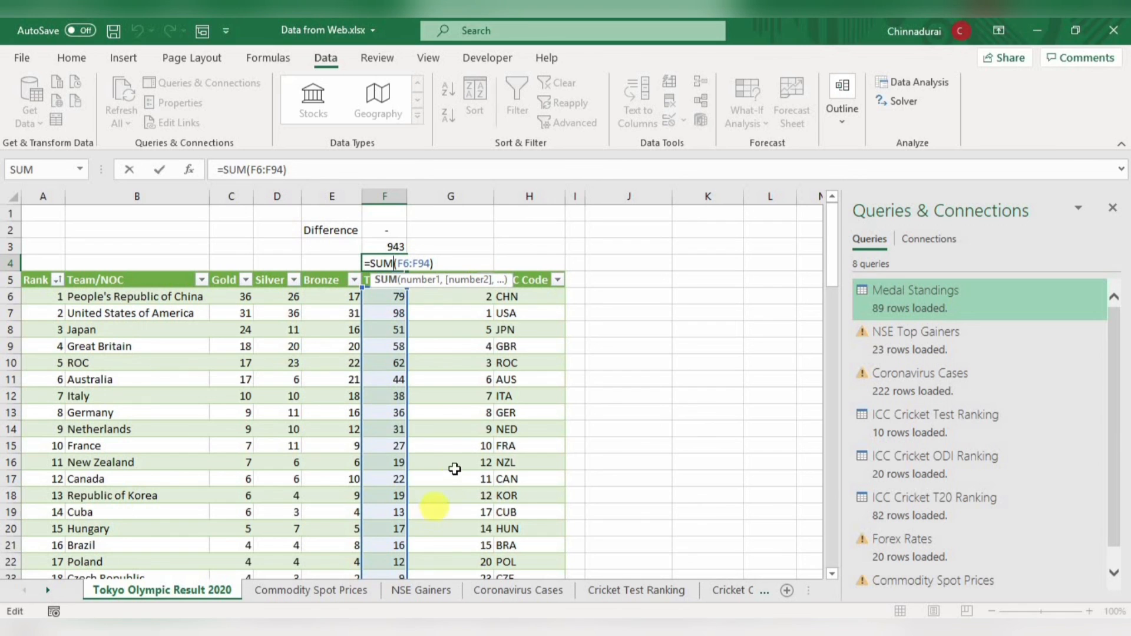
click(421, 377)
click(395, 246)
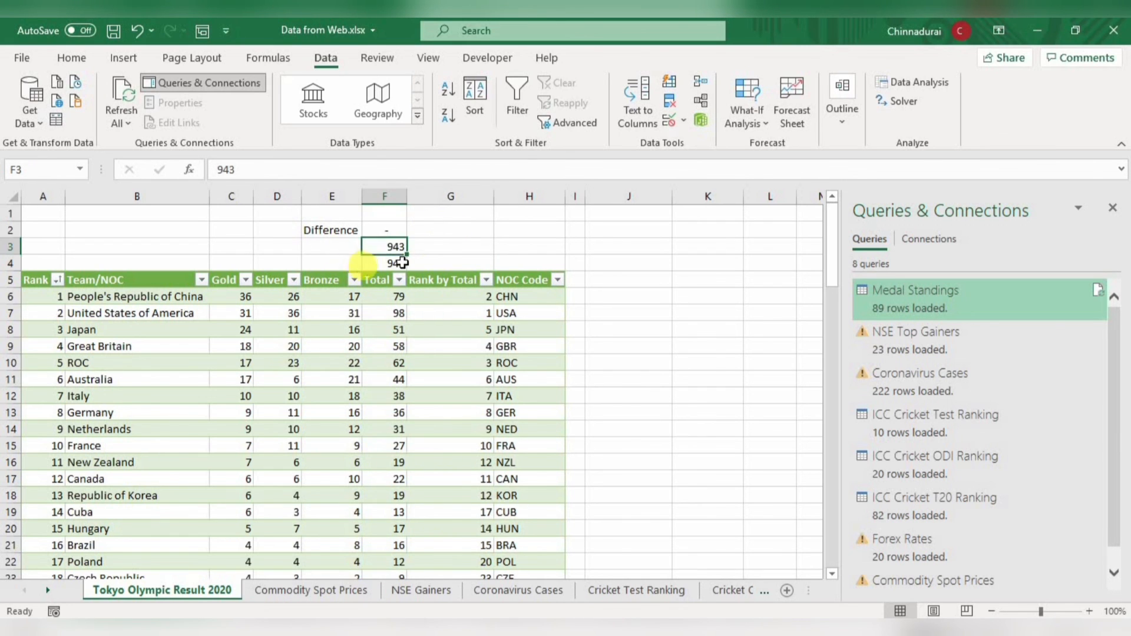
click(389, 230)
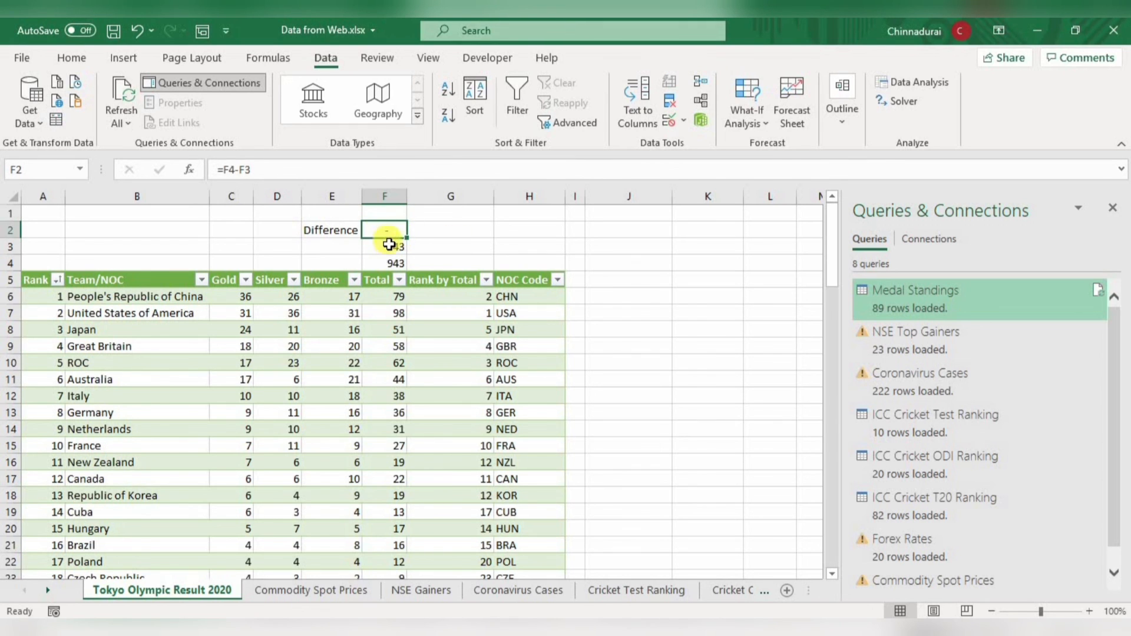
- Refresh the medal standings table on Tokyo Olympic Result 2020, then check the first team's Total in F6 and the Difference in F2
right_click(135, 362)
click(219, 270)
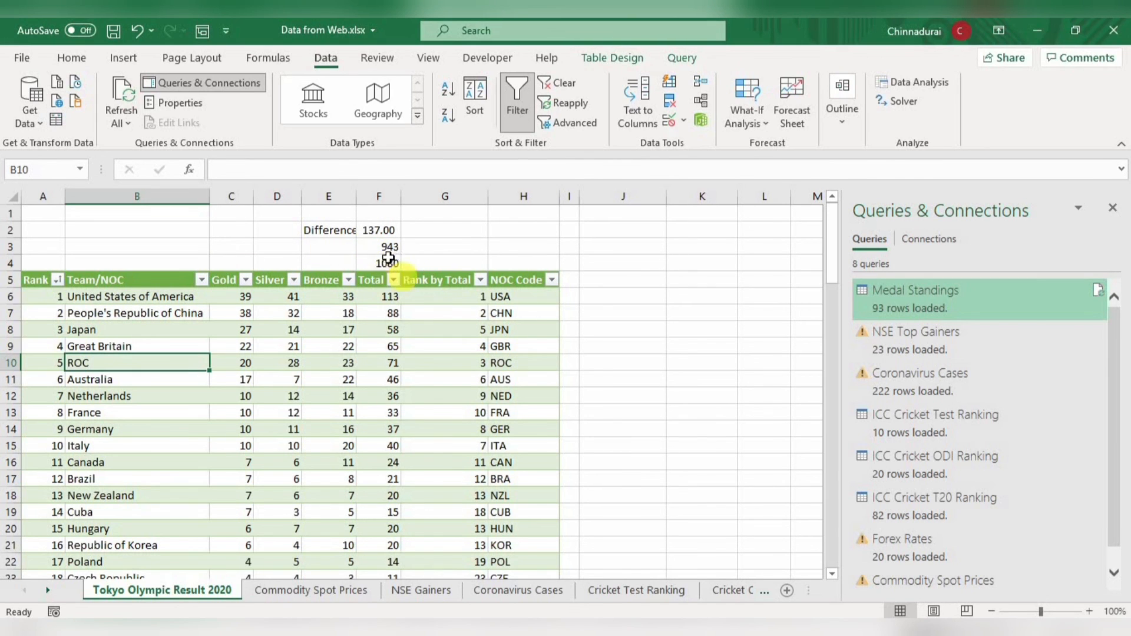
click(386, 298)
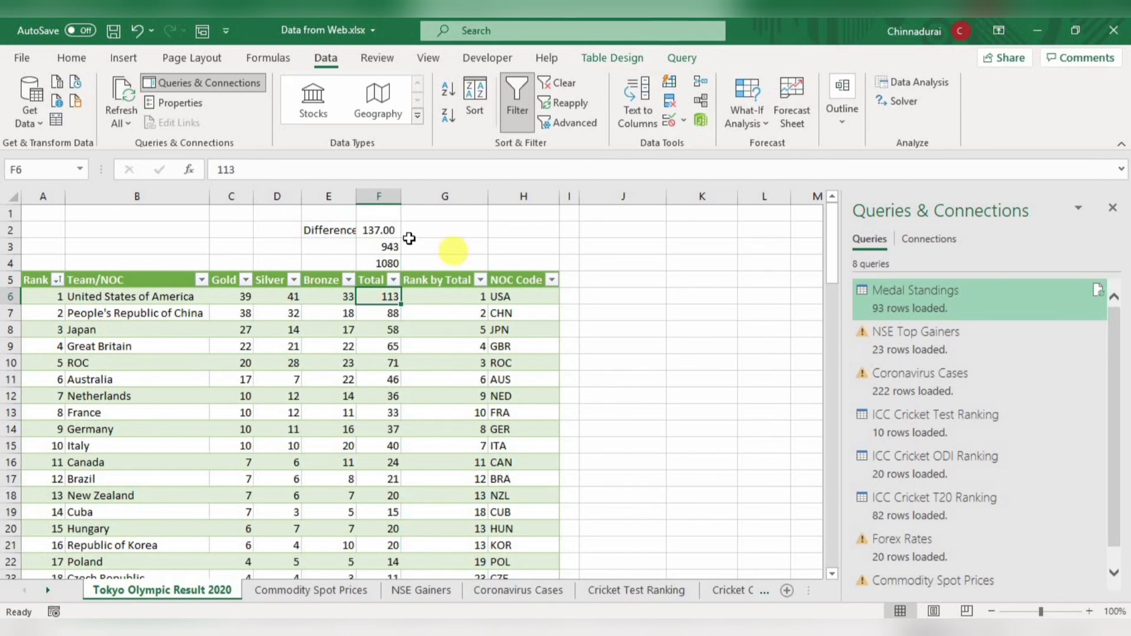
click(386, 229)
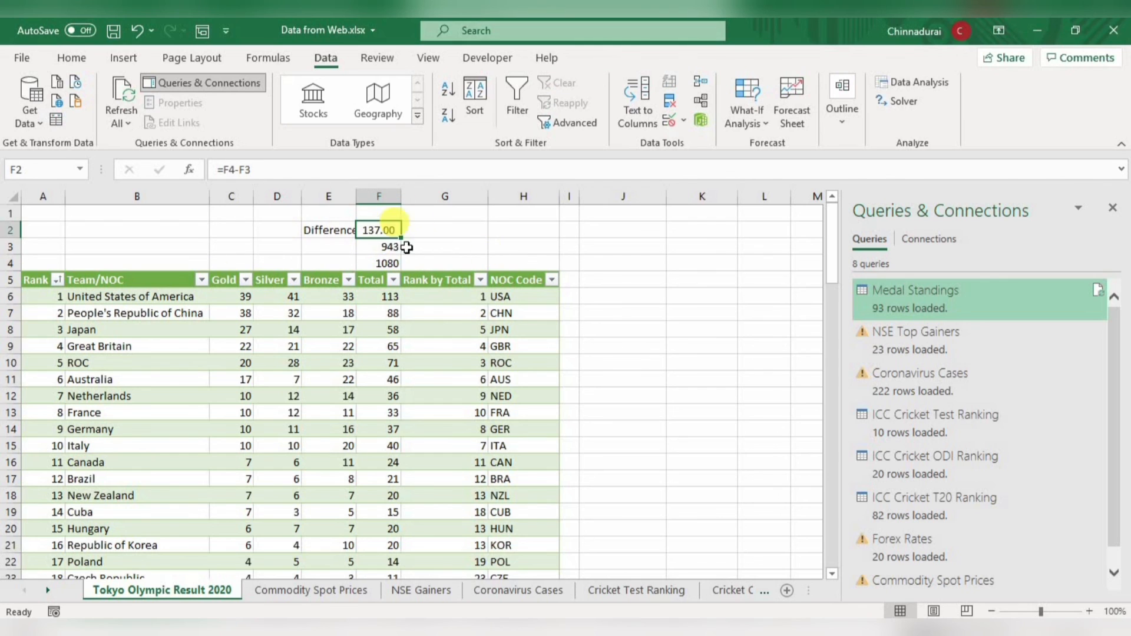